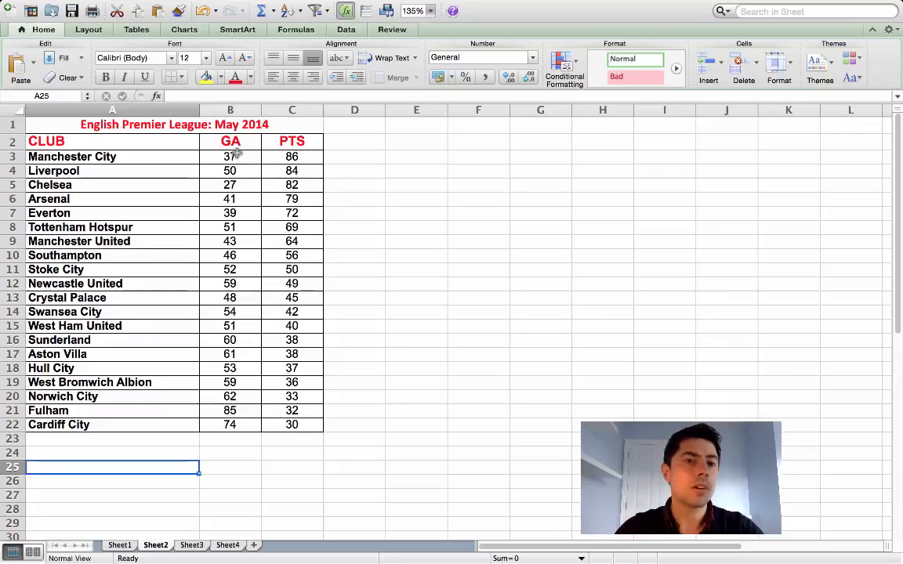
# Insert a marked scatter chart of the GA and PTS values in B3:C22.
pyautogui.moveTo(235, 155); pyautogui.dragTo(287, 423)
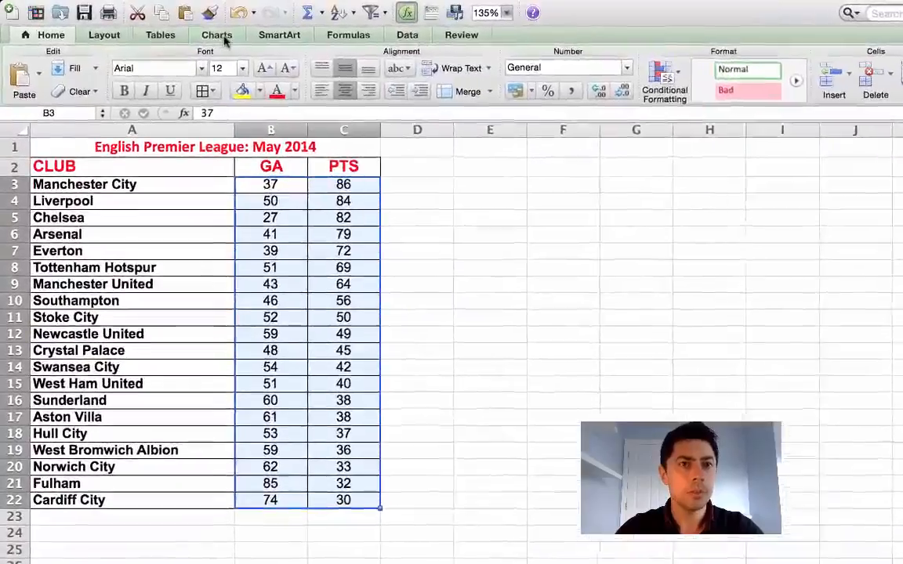
pyautogui.click(203, 32)
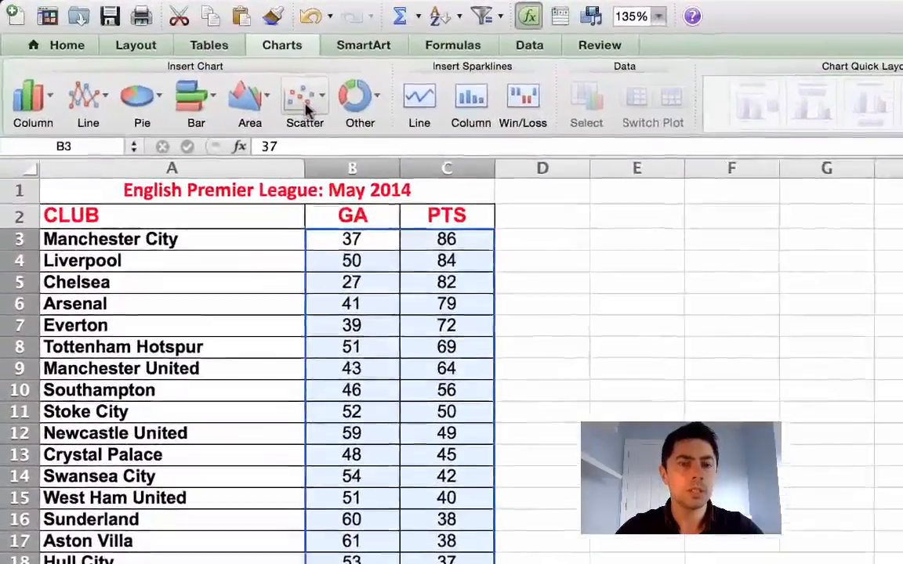
pyautogui.click(306, 106)
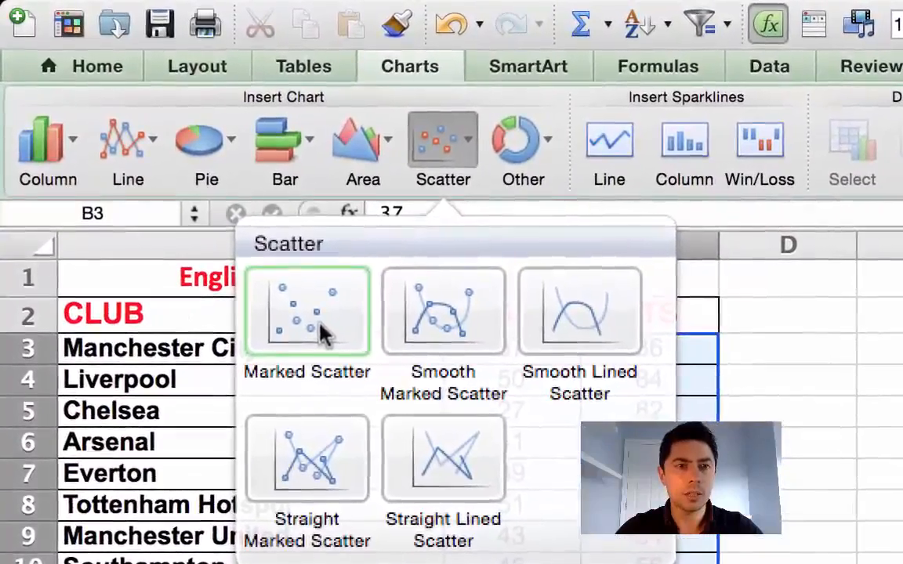
pyautogui.click(320, 327)
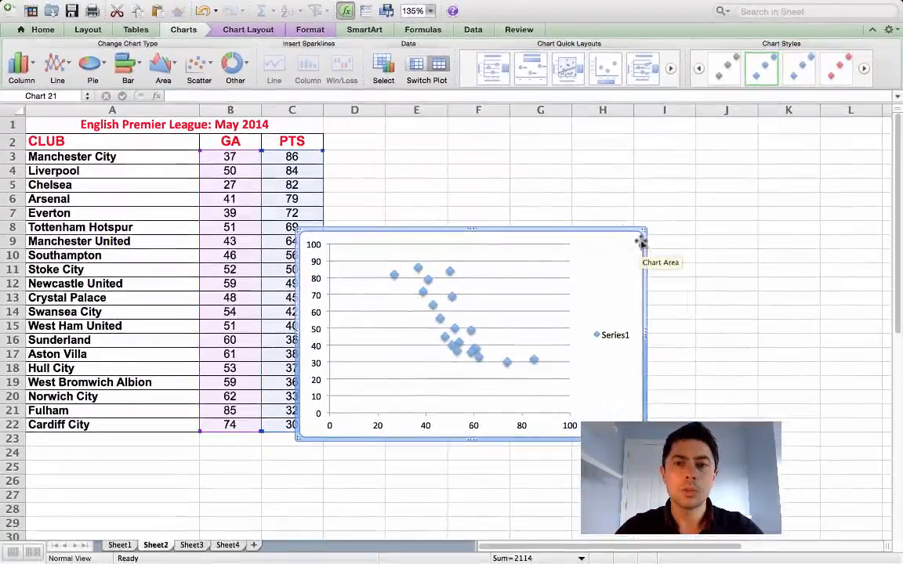
# Enlarge the scatter chart and place it beside the table, starting at column D.
pyautogui.moveTo(645, 229); pyautogui.dragTo(713, 133)
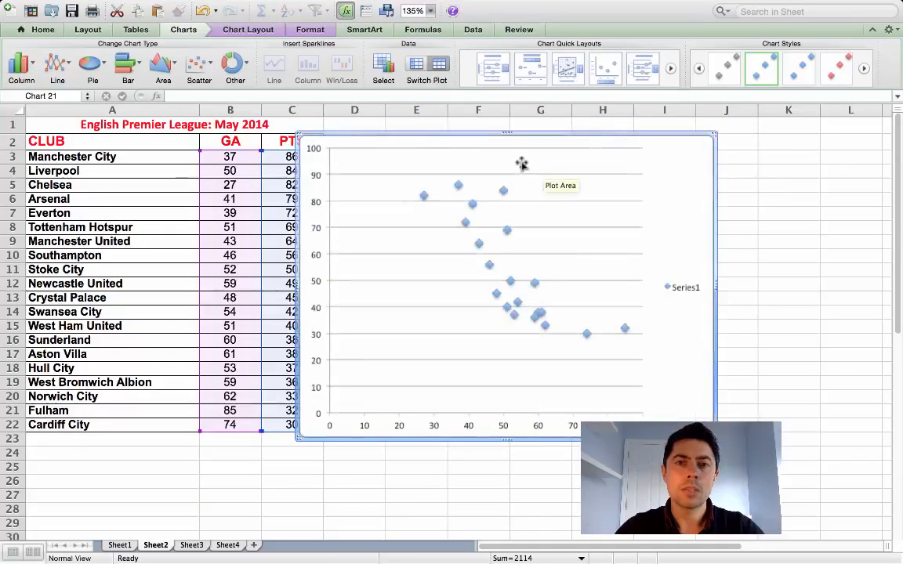
pyautogui.moveTo(532, 164)
pyautogui.mouseDown()
pyautogui.moveTo(574, 163)
pyautogui.moveTo(535, 165)
pyautogui.mouseUp()
pyautogui.moveTo(664, 166); pyautogui.dragTo(705, 159)
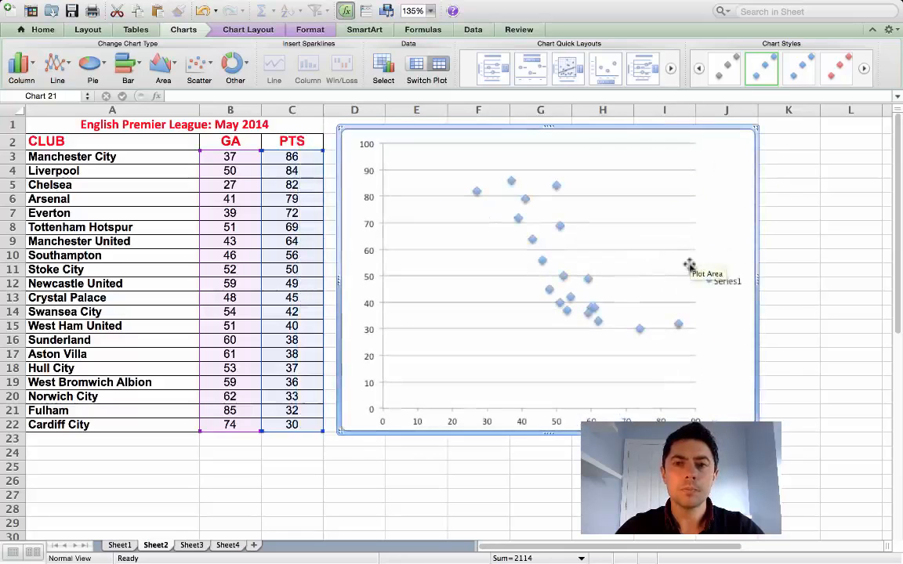
# Delete the chart's Series1 legend and remove its horizontal gridlines.
pyautogui.click(735, 283)
pyautogui.press('Delete')
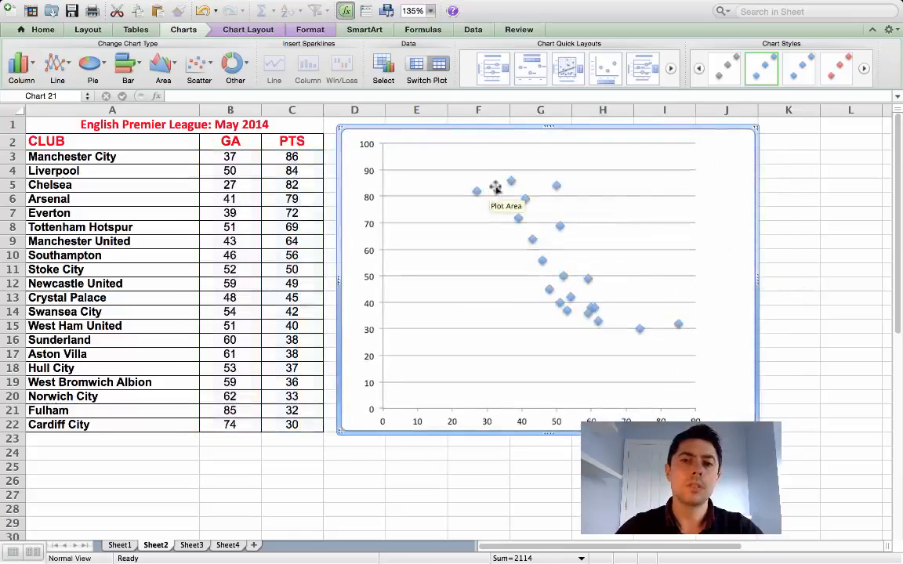
pyautogui.click(310, 29)
pyautogui.click(232, 29)
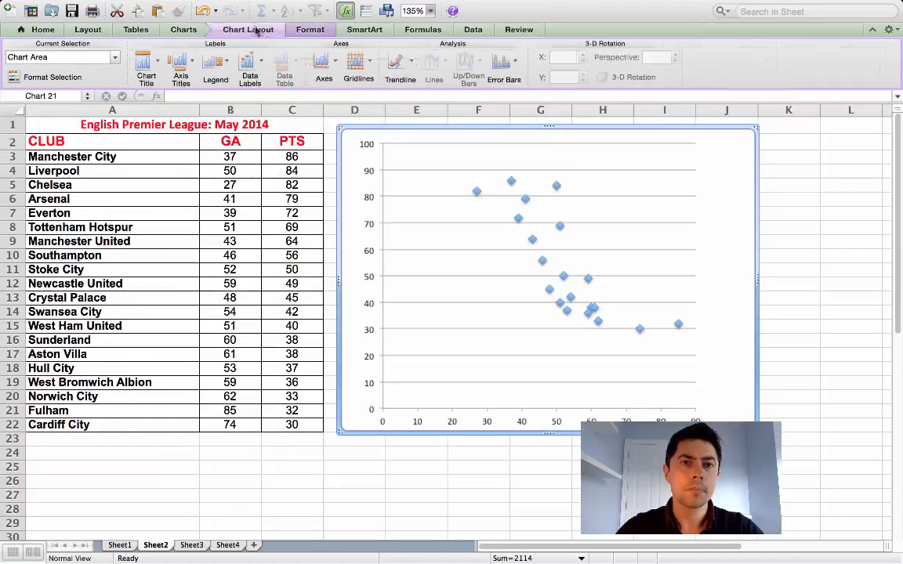
pyautogui.click(299, 30)
pyautogui.click(268, 29)
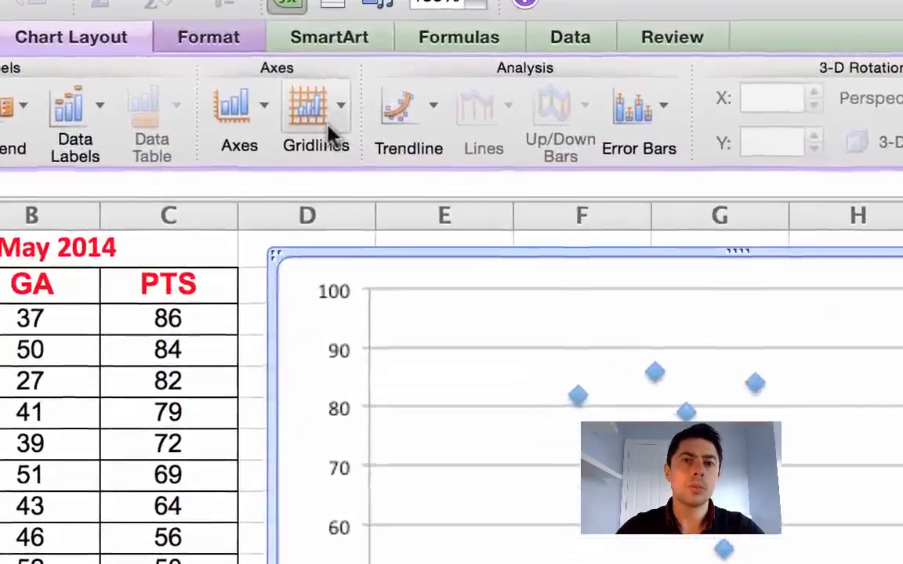
pyautogui.click(334, 88)
pyautogui.moveTo(370, 132)
pyautogui.moveTo(371, 160)
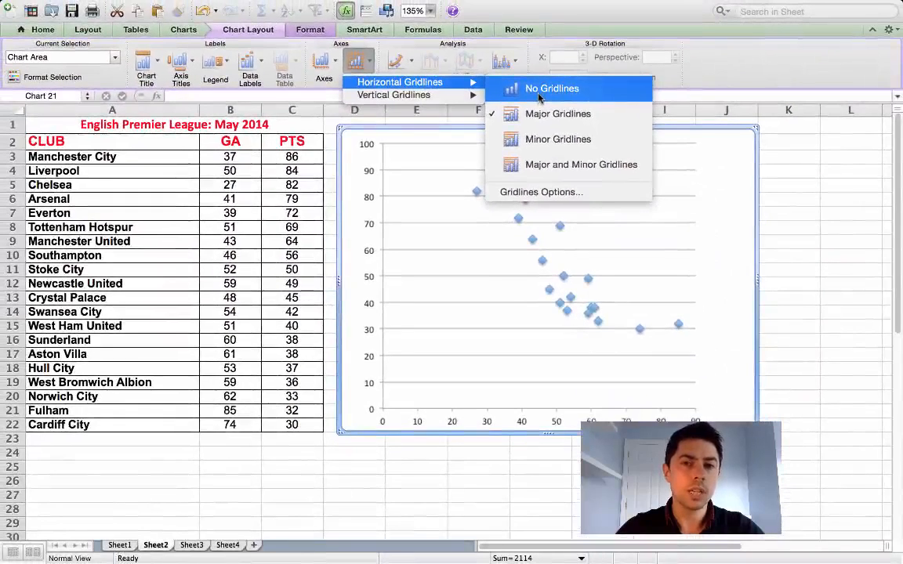
pyautogui.click(539, 88)
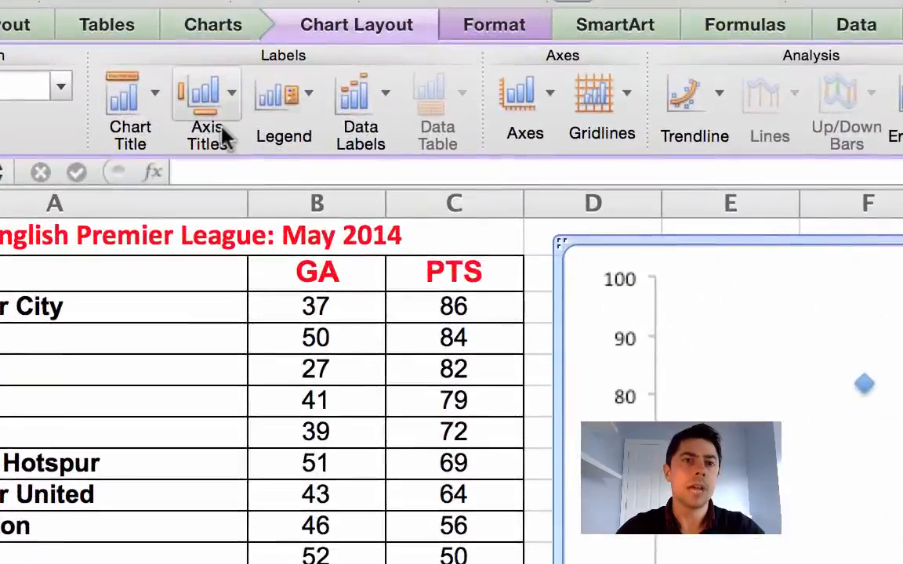
# Add a horizontally written title to the chart's vertical axis reading "Points".
pyautogui.click(214, 103)
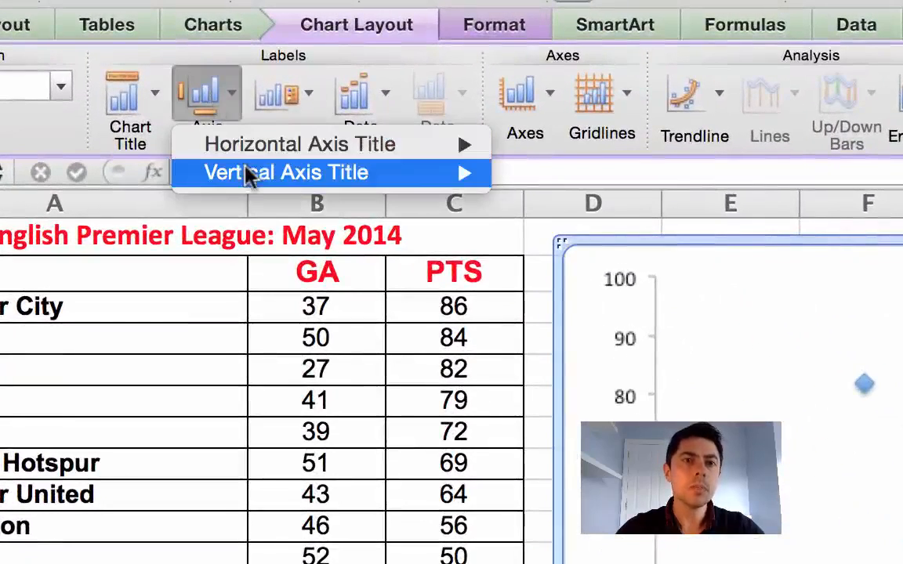
pyautogui.moveTo(260, 180)
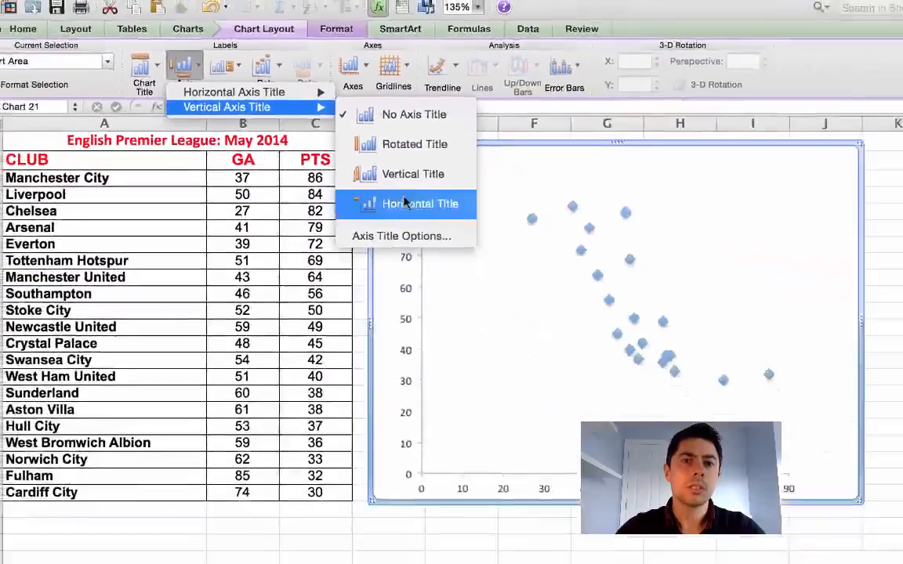
pyautogui.click(653, 356)
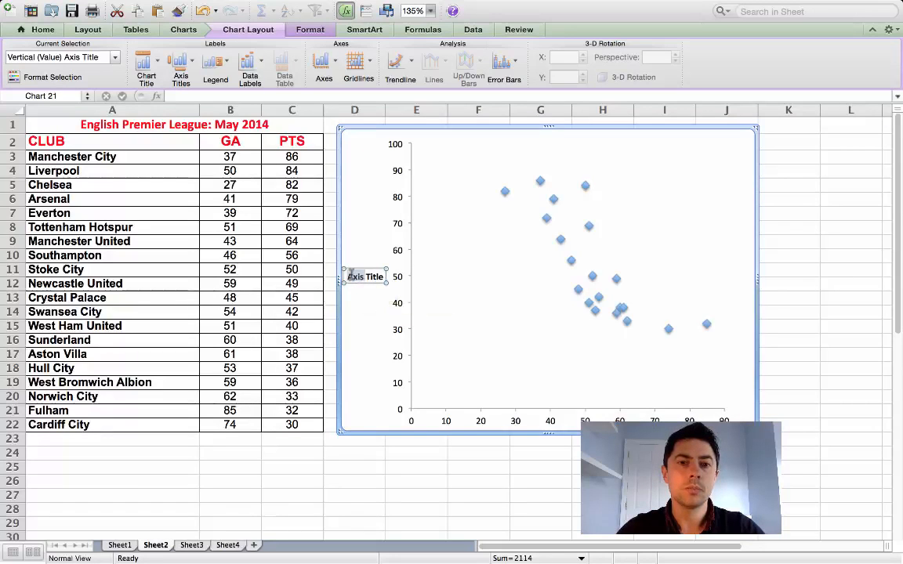
pyautogui.moveTo(345, 277); pyautogui.dragTo(394, 284)
pyautogui.write('Po')
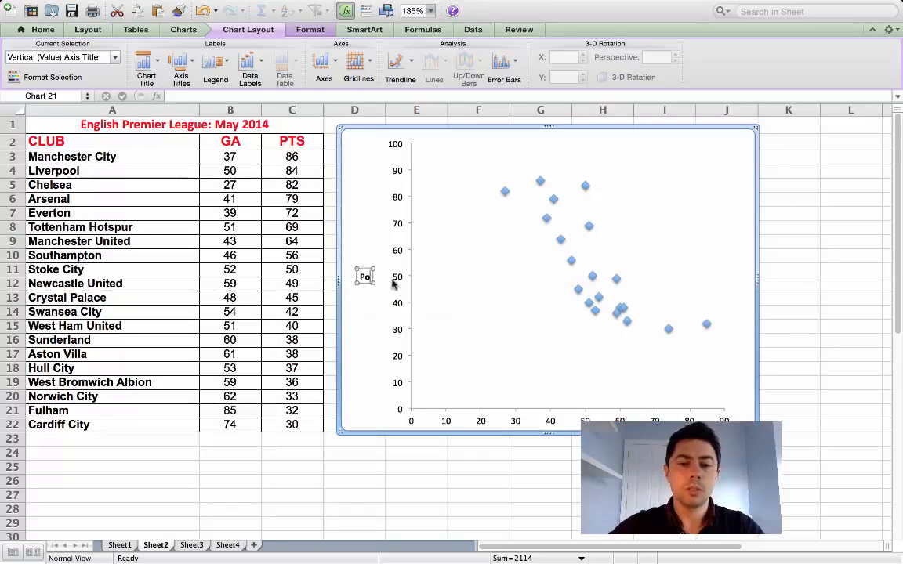
pyautogui.write('ints')
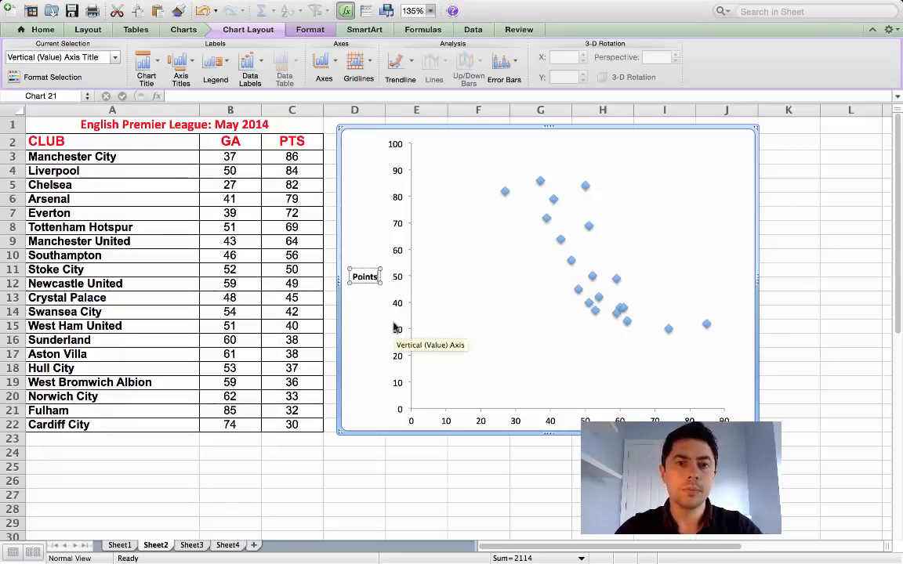
# Add a title below the horizontal axis reading "Goals Against", moving the plot area up to clear it.
pyautogui.click(184, 62)
pyautogui.moveTo(225, 85)
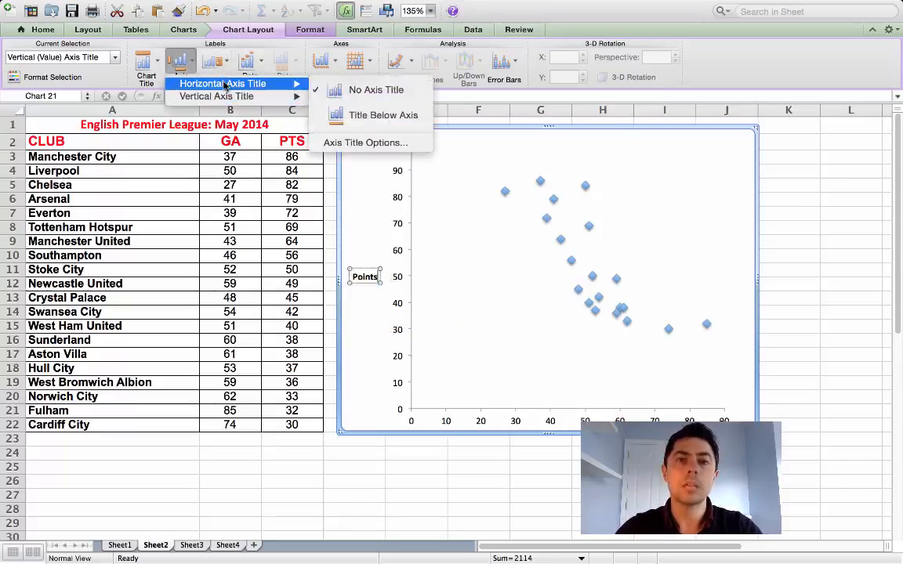
pyautogui.click(363, 123)
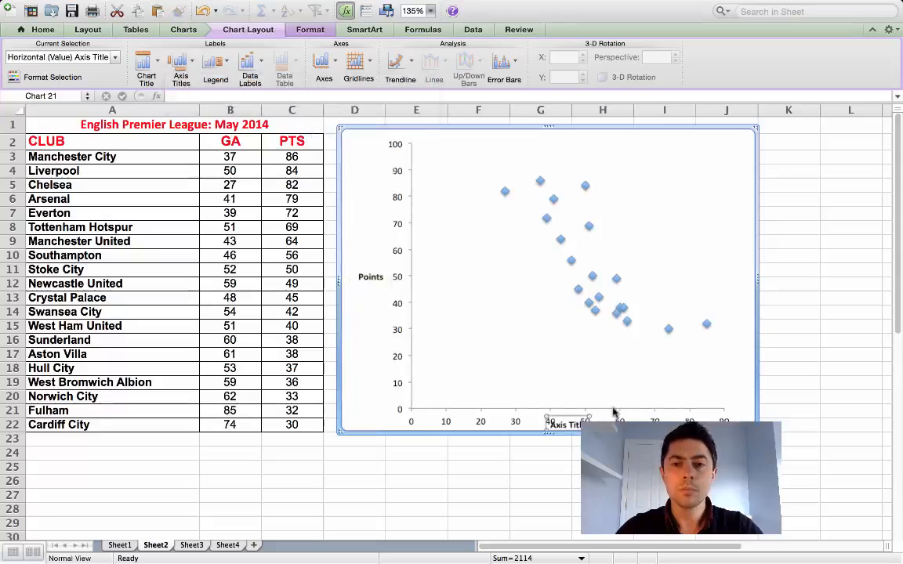
pyautogui.moveTo(604, 381); pyautogui.dragTo(602, 360)
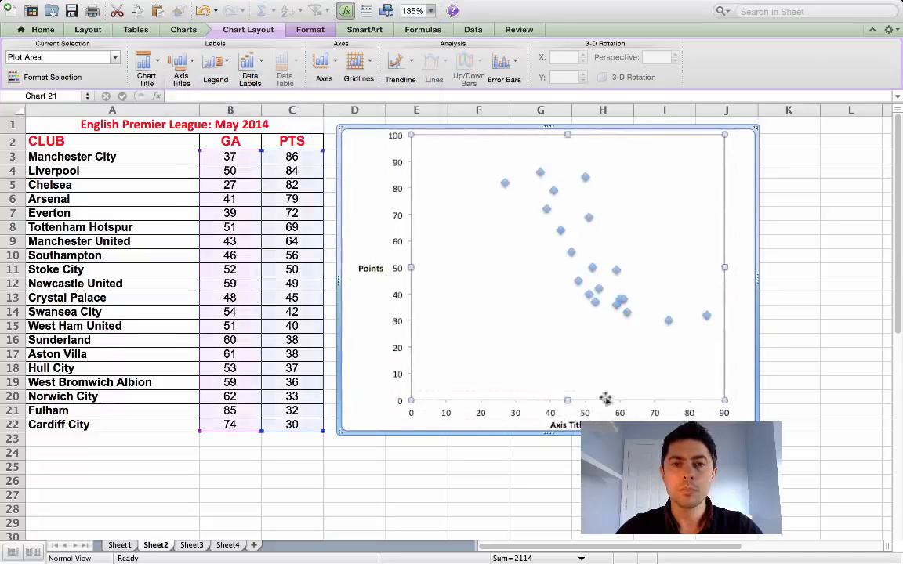
pyautogui.click(586, 420)
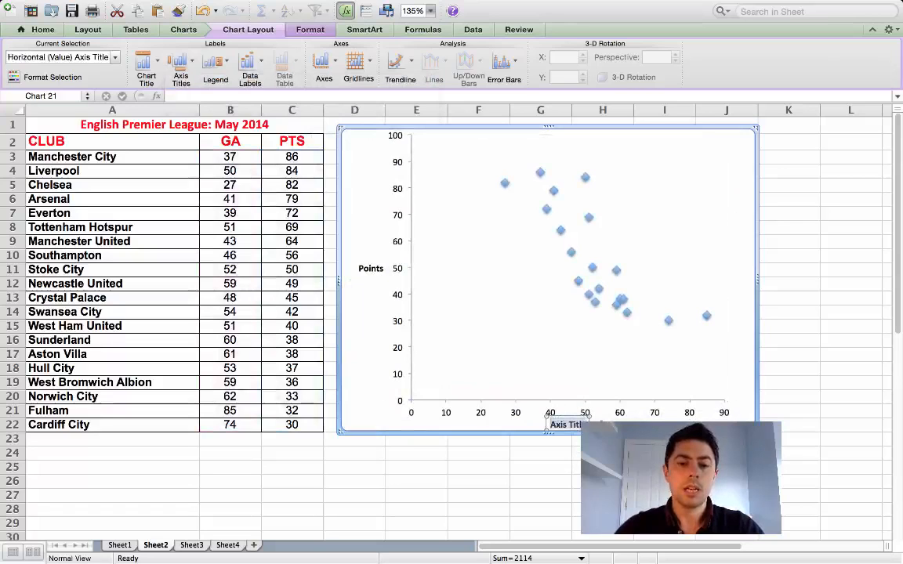
pyautogui.write('Goals')
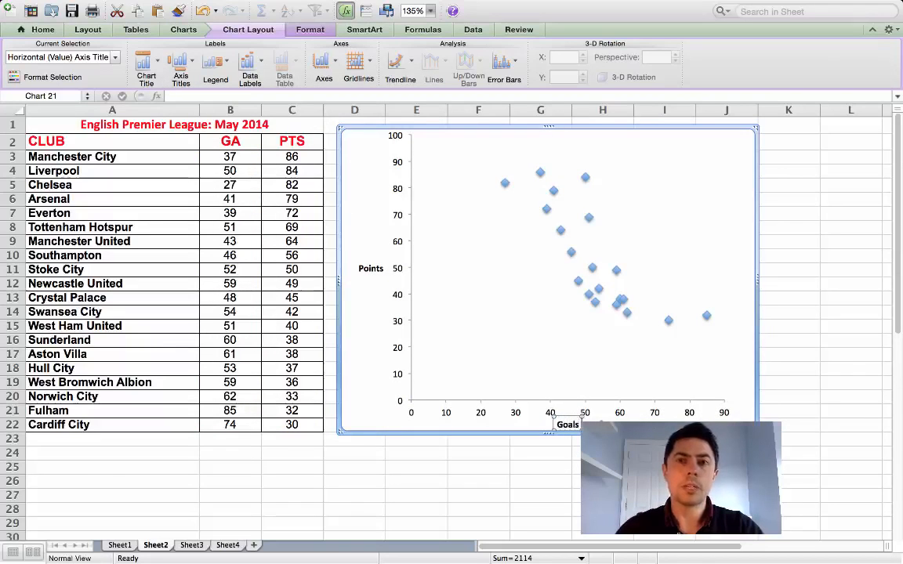
pyautogui.write(' Against')
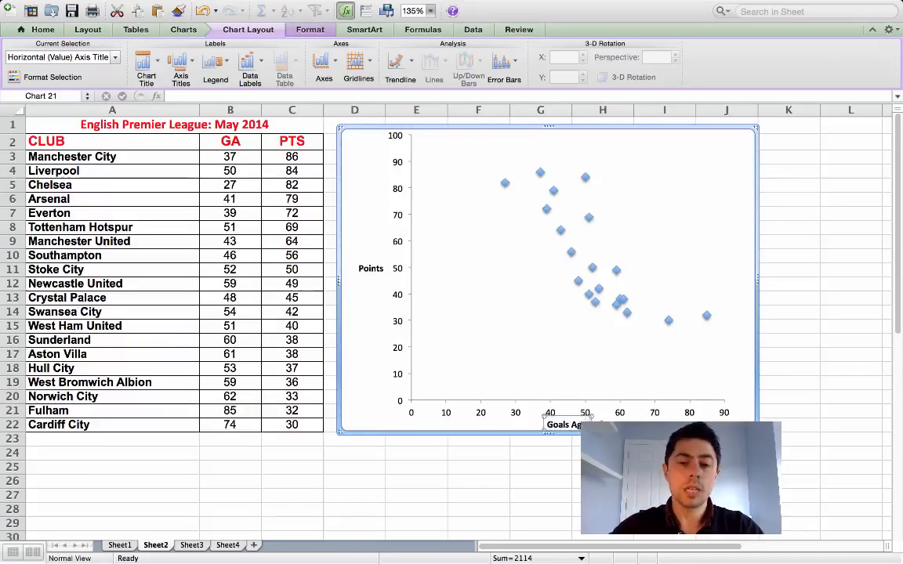
# Stretch the chart's lower edge down to about row 24 and shift the plot area slightly downward.
pyautogui.click(376, 371)
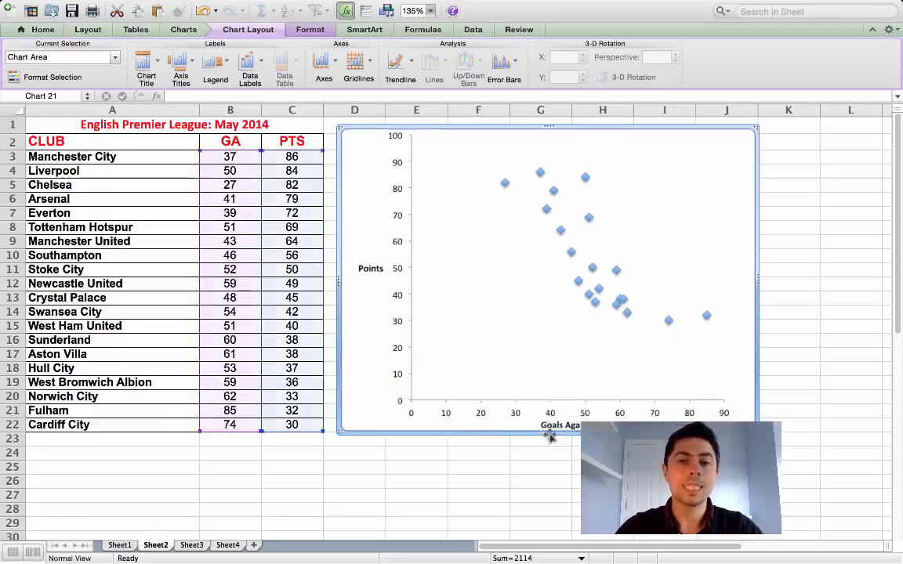
pyautogui.moveTo(549, 433); pyautogui.dragTo(549, 455)
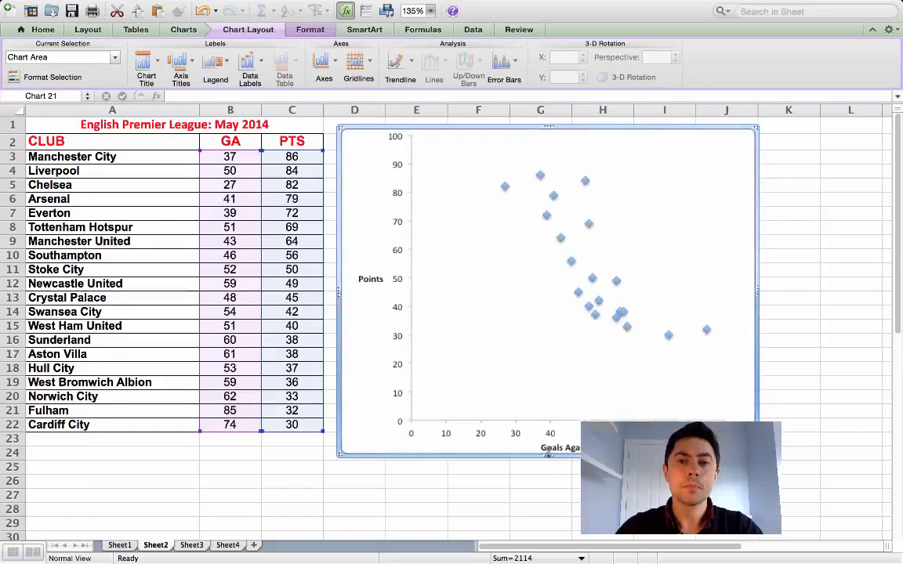
pyautogui.moveTo(454, 214); pyautogui.dragTo(454, 219)
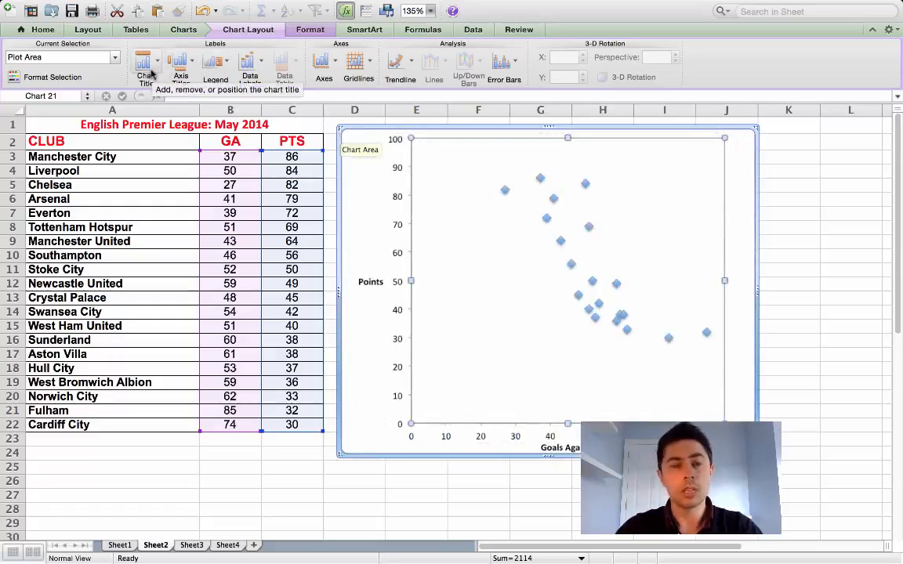
# Add a title above the chart reading "Scattergraph of Goals".
pyautogui.click(149, 67)
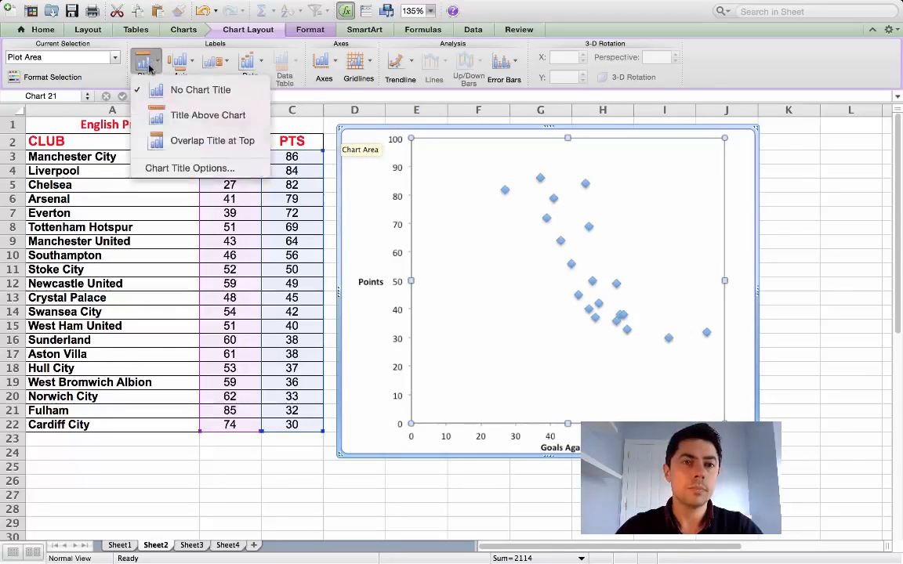
pyautogui.click(199, 115)
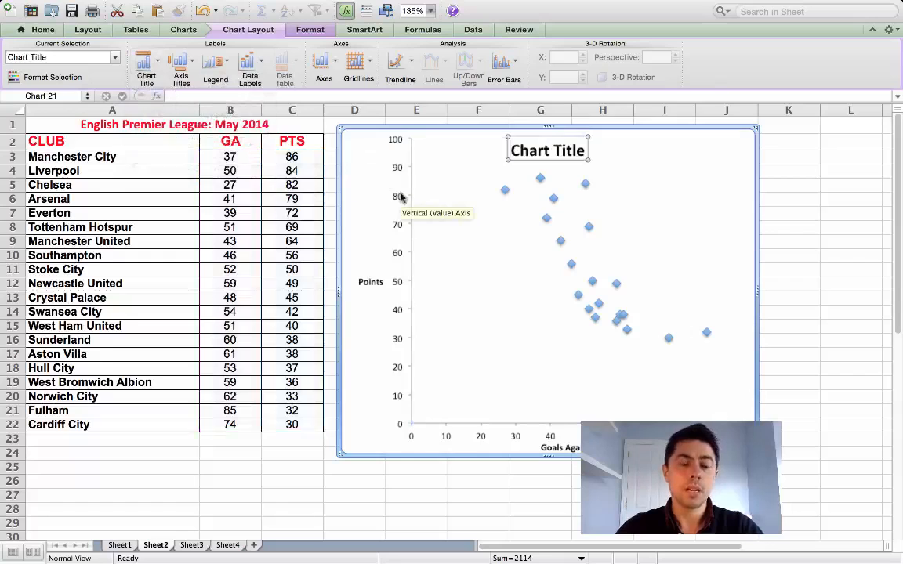
pyautogui.write('Scatt')
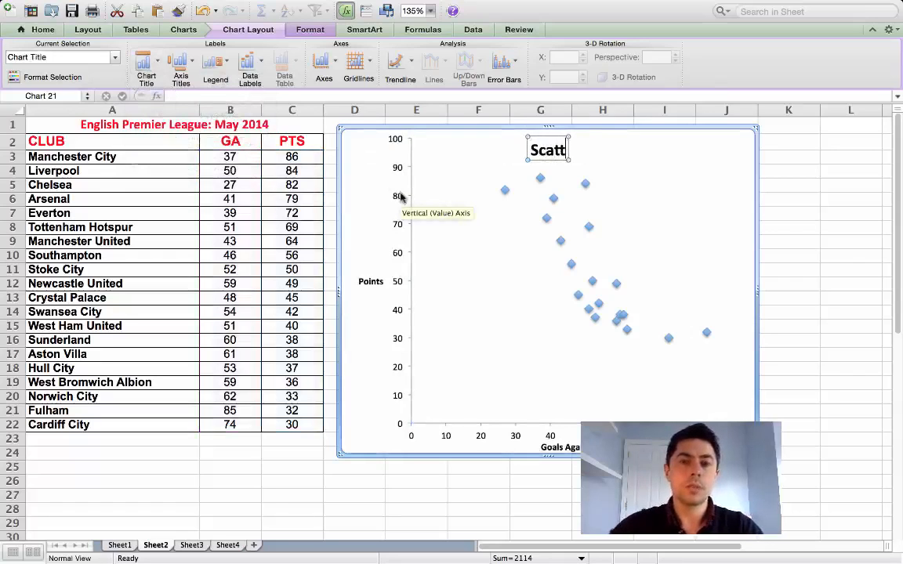
pyautogui.write('ergrap')
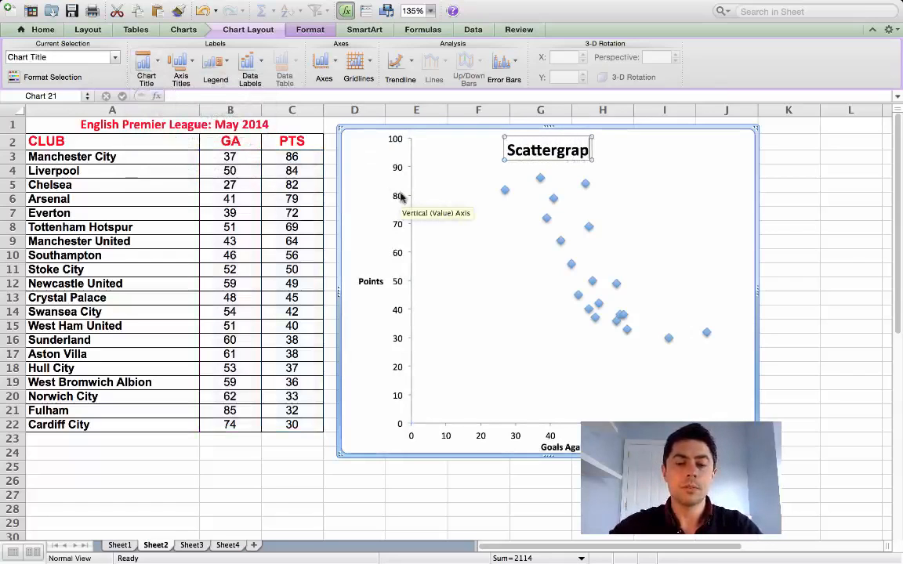
pyautogui.write('h of Goals')
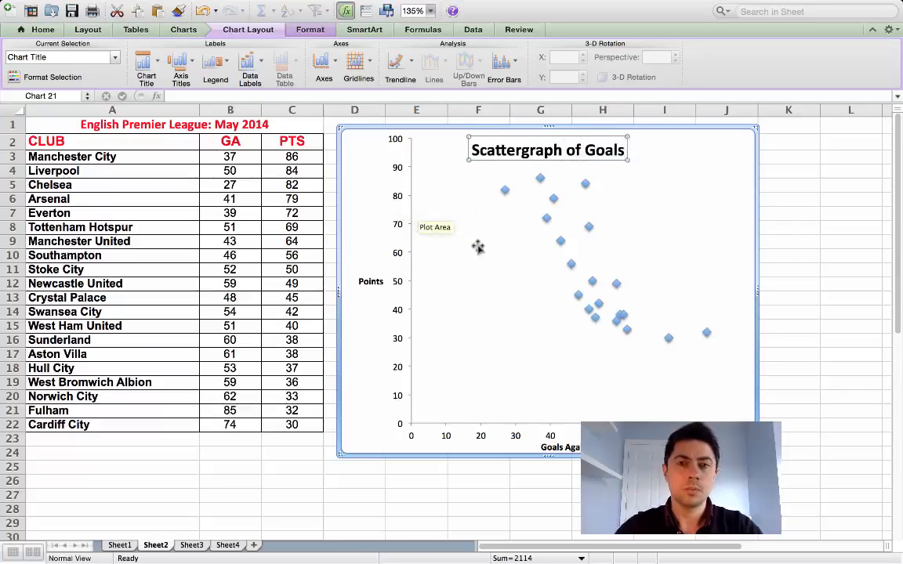
# Change the chart title to "Scattergraph of Points on Goals Conceded" and shift it slightly to the right.
pyautogui.press('BackSpace')
pyautogui.press('BackSpace')
pyautogui.press('BackSpace')
pyautogui.press('BackSpace')
pyautogui.press('BackSpace')
pyautogui.press('BackSpace')
pyautogui.write('Points')
pyautogui.click(582, 149)
pyautogui.click(625, 149)
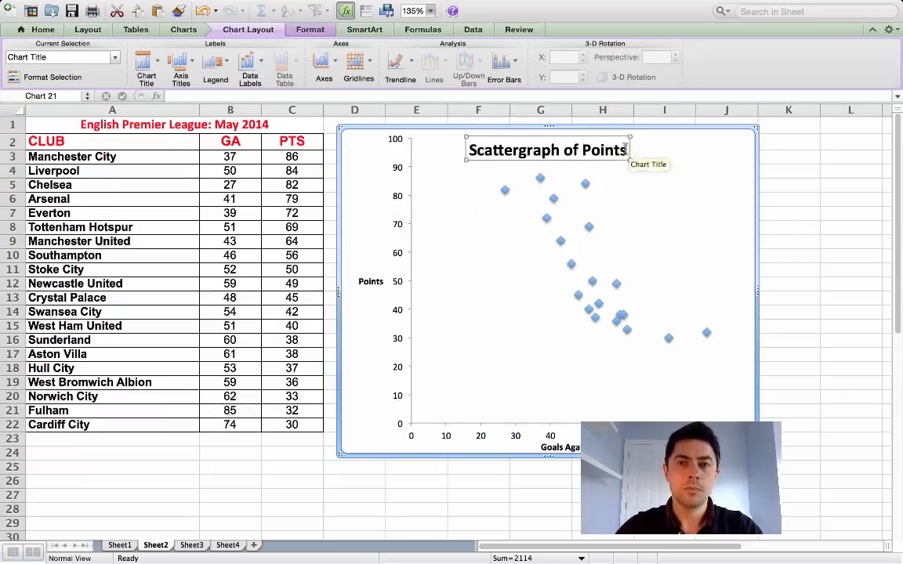
pyautogui.write('on Goals Conceded')
pyautogui.click(635, 150)
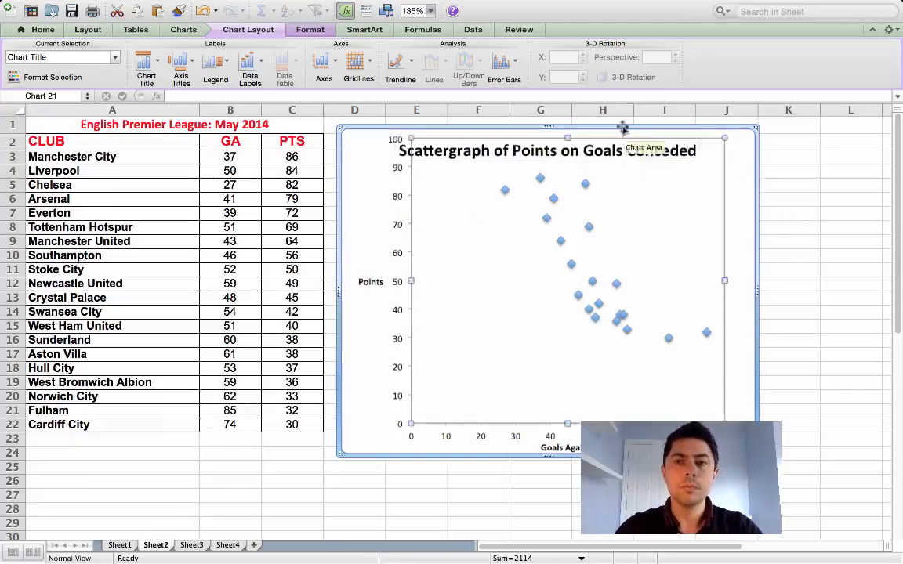
pyautogui.moveTo(635, 149); pyautogui.dragTo(633, 157)
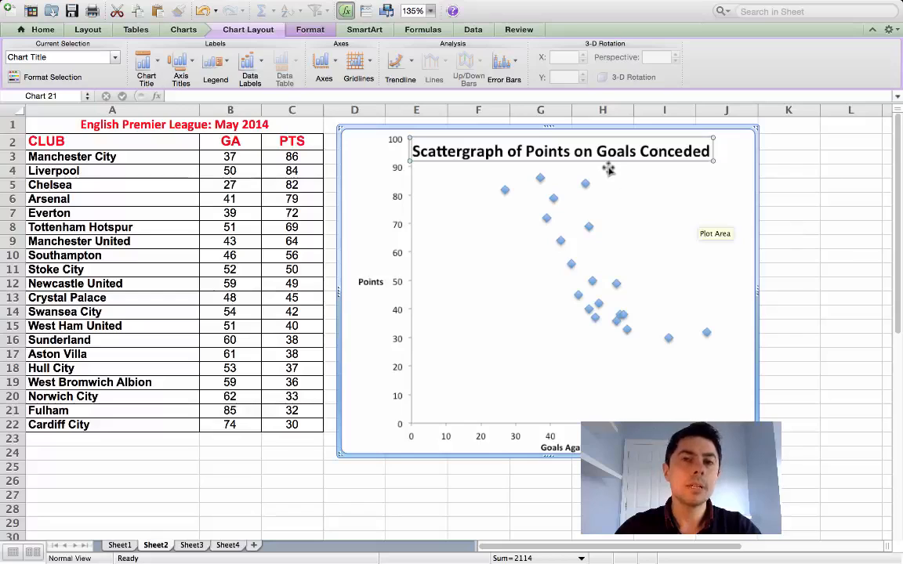
# Enter the general regression equation "y = a + bx" in cell B26 below the table.
pyautogui.click(221, 480)
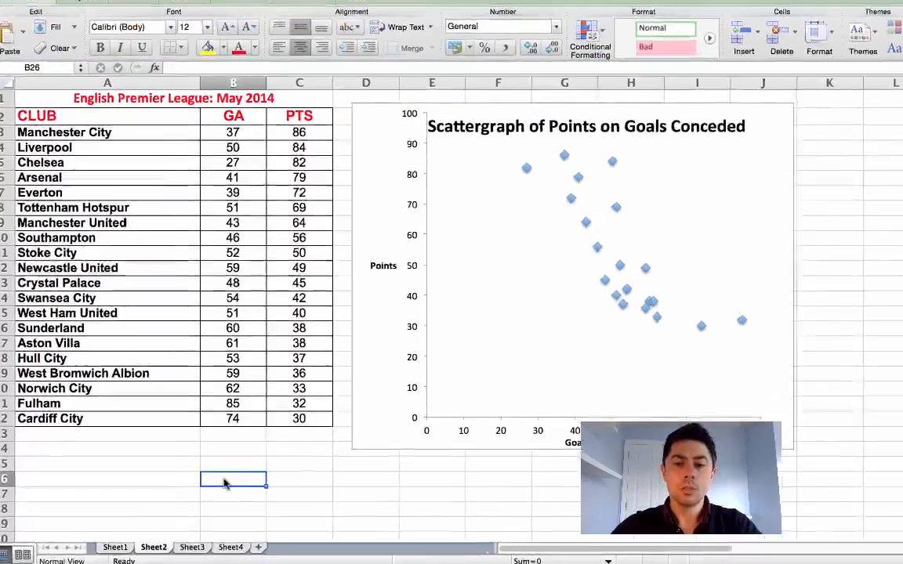
pyautogui.write('y = a')
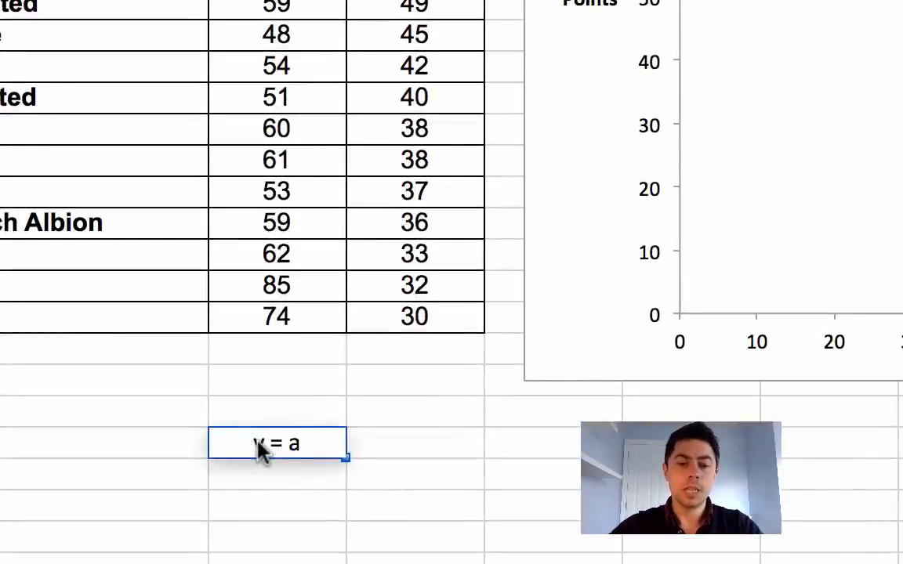
pyautogui.write(' + bx')
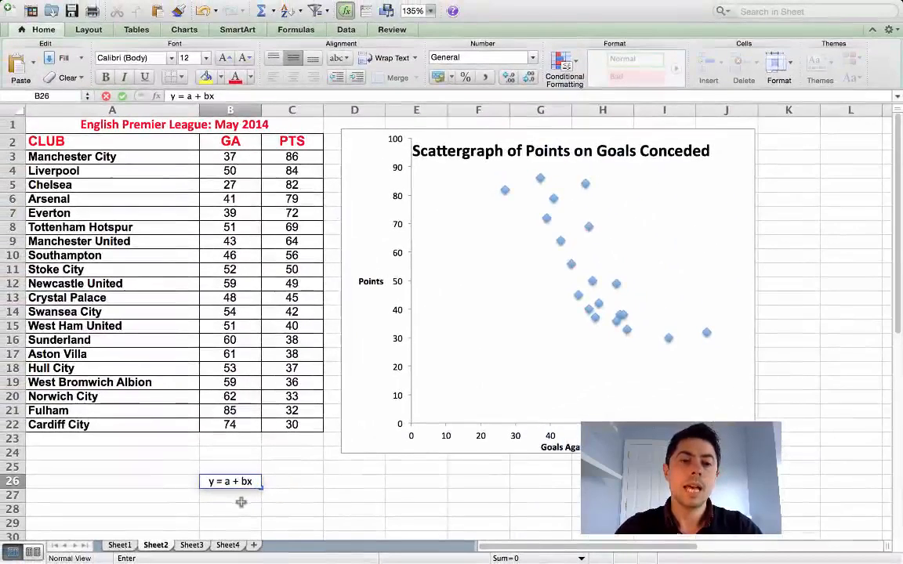
pyautogui.press('Return')
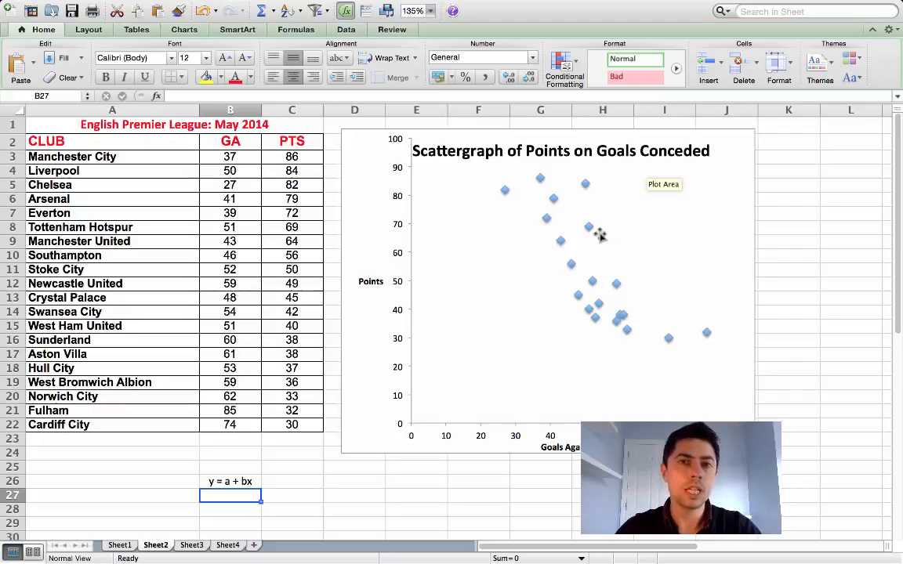
# Add a linear trendline to the scattergraph's data series, displaying its equation and R-squared value on the chart.
pyautogui.rightClick(505, 192)
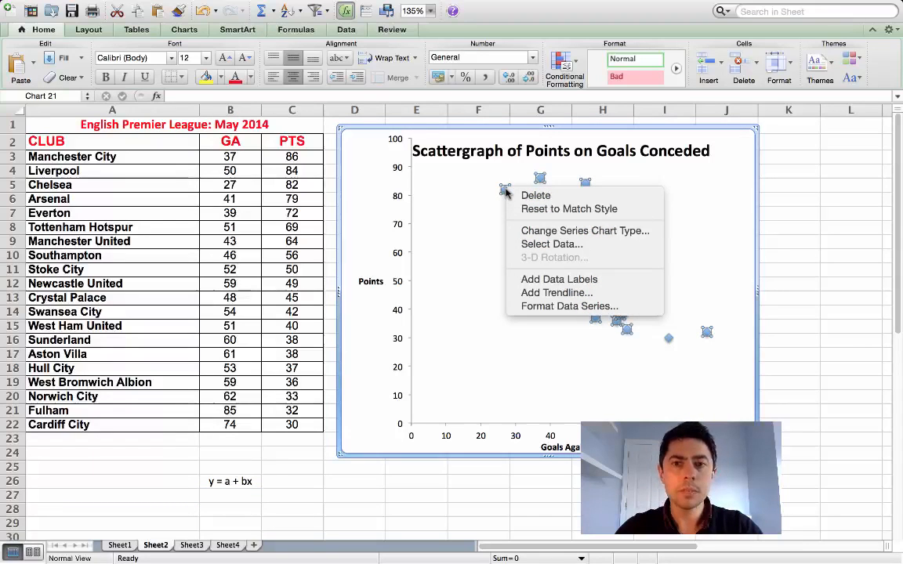
pyautogui.click(554, 293)
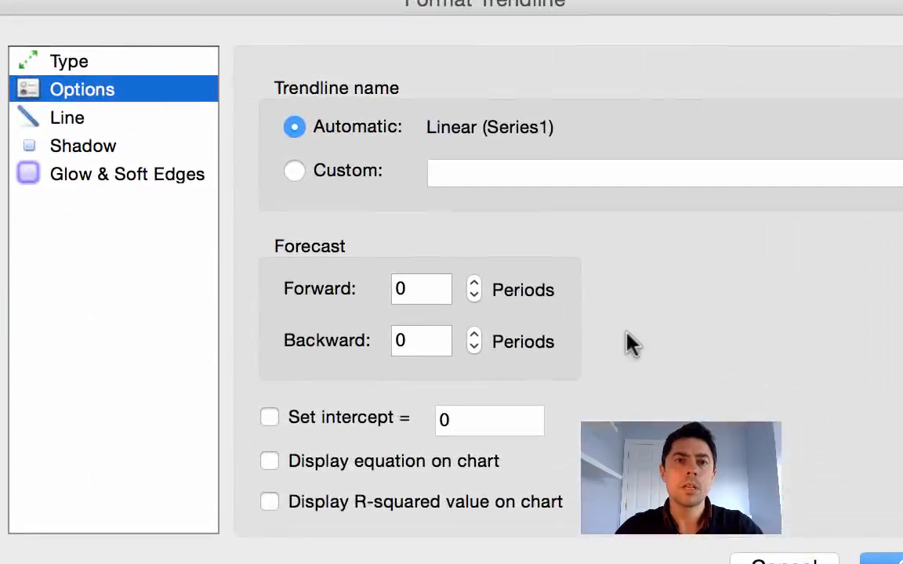
pyautogui.click(269, 463)
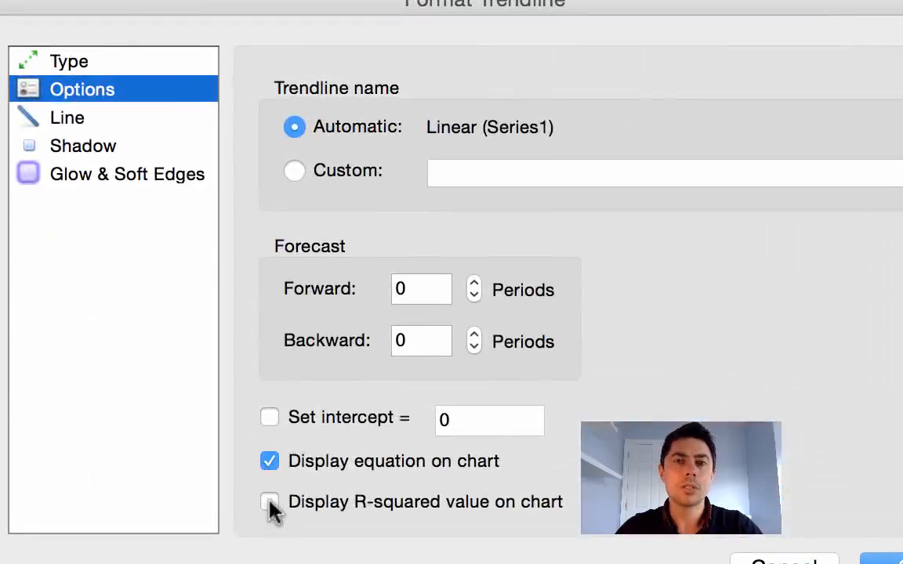
pyautogui.click(269, 502)
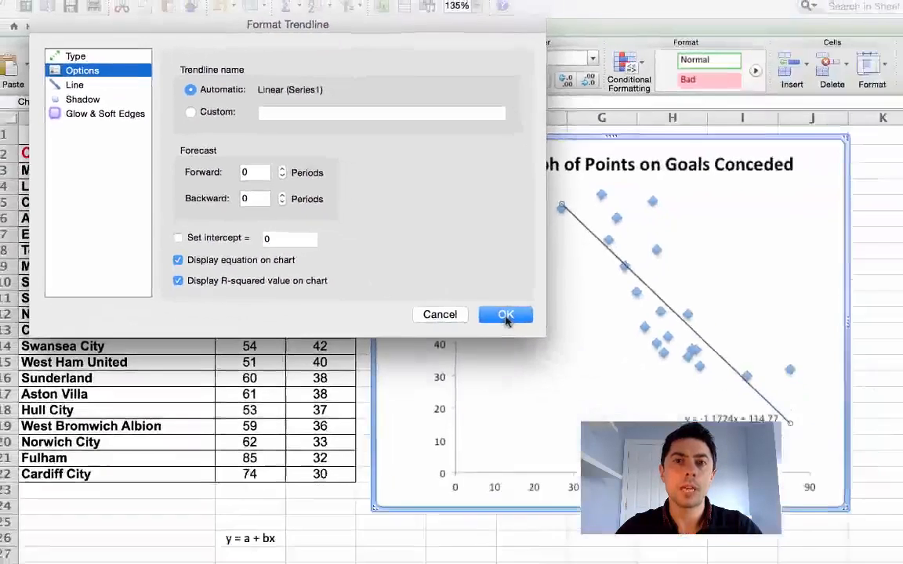
pyautogui.click(885, 559)
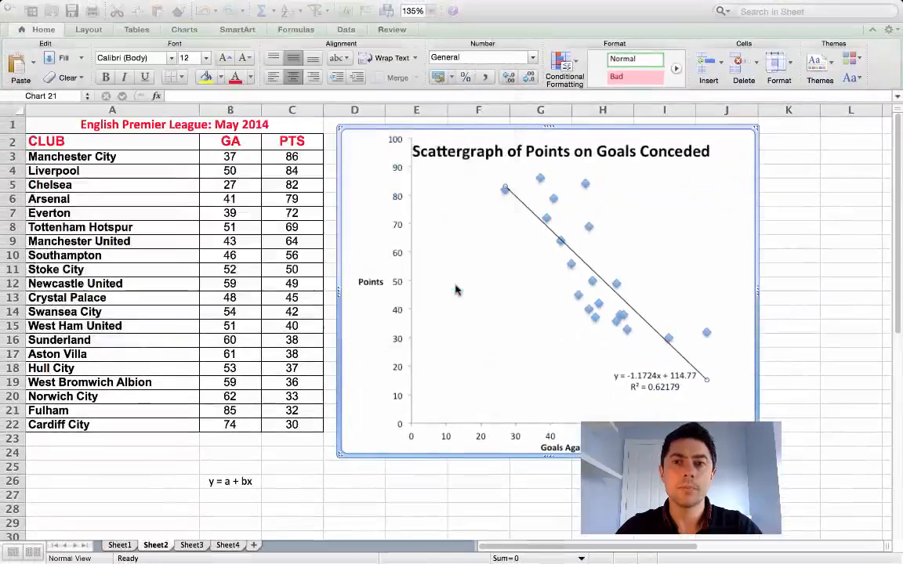
# Move the trendline equation label to the empty area below the data points and enlarge its text to size 20.
pyautogui.click(654, 380)
pyautogui.moveTo(655, 380); pyautogui.dragTo(505, 355)
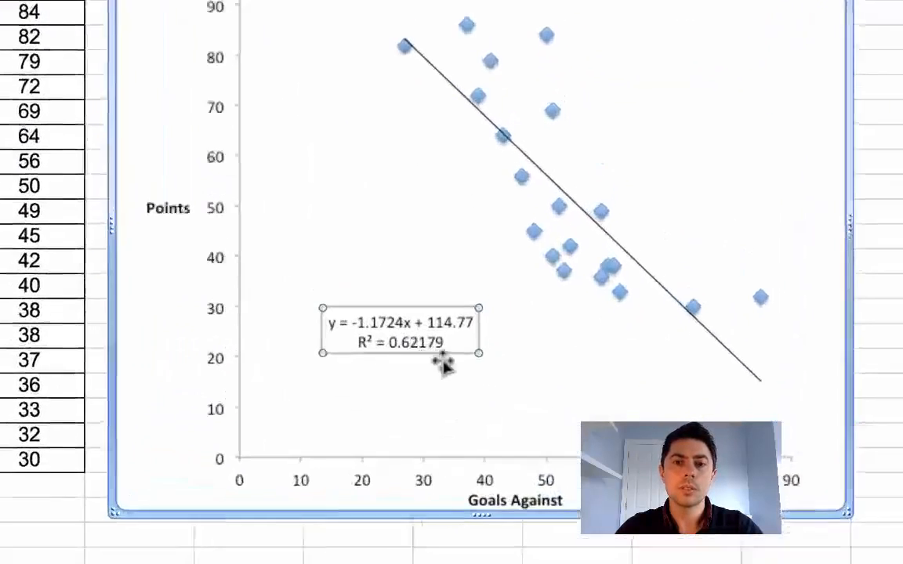
pyautogui.moveTo(395, 333); pyautogui.dragTo(231, 301)
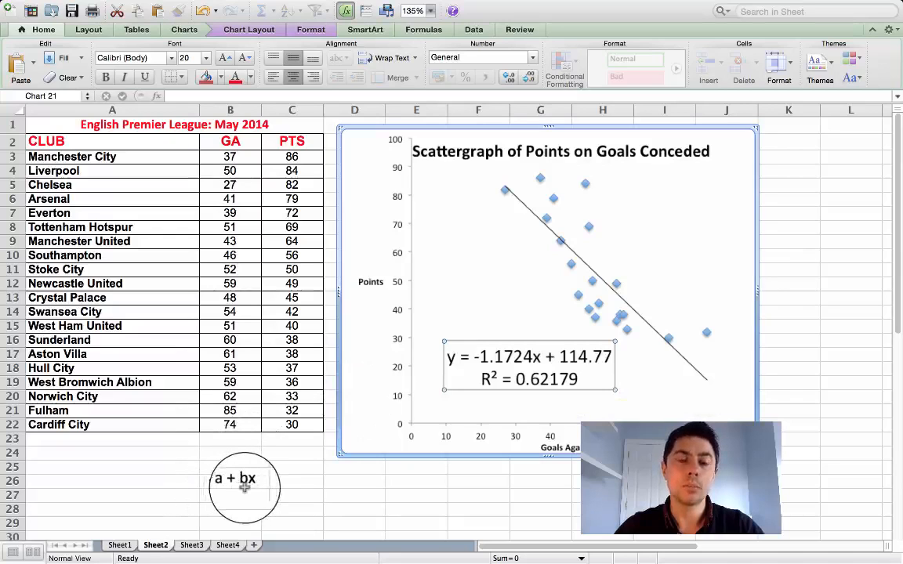
# Rewrite the equation in the trendline label in the a + bx order as "y = 114.77 - 1.1724x".
pyautogui.click(471, 355)
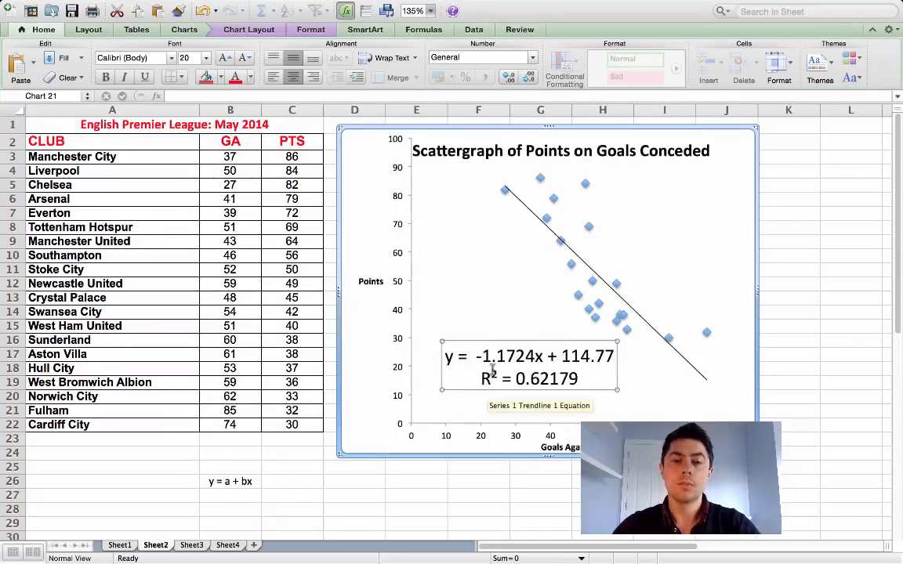
pyautogui.write('114.77')
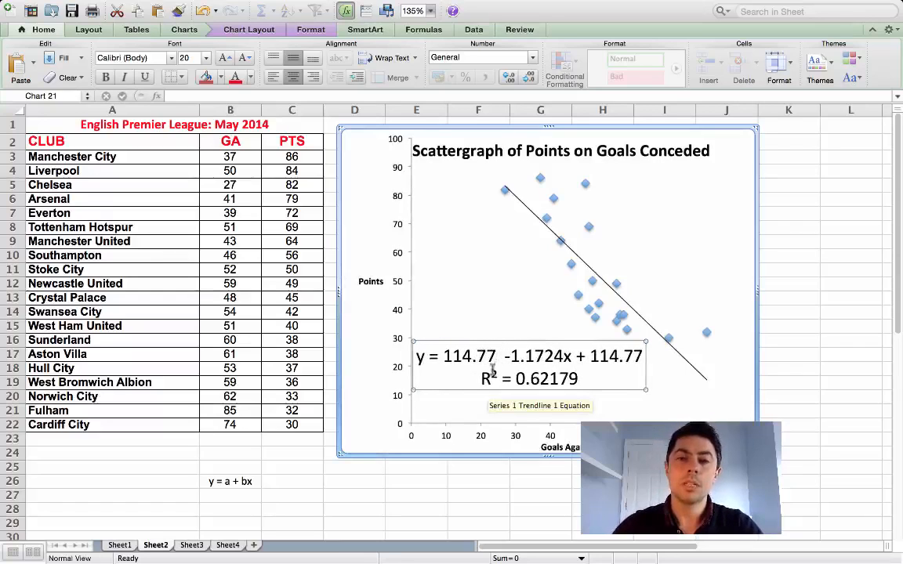
pyautogui.press('BackSpace')
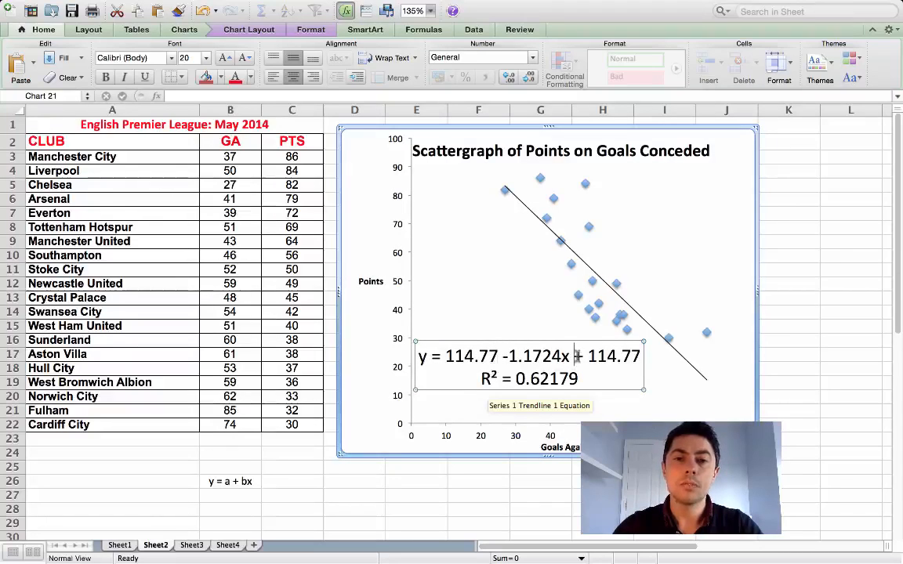
pyautogui.moveTo(576, 356); pyautogui.dragTo(640, 357)
pyautogui.press('BackSpace')
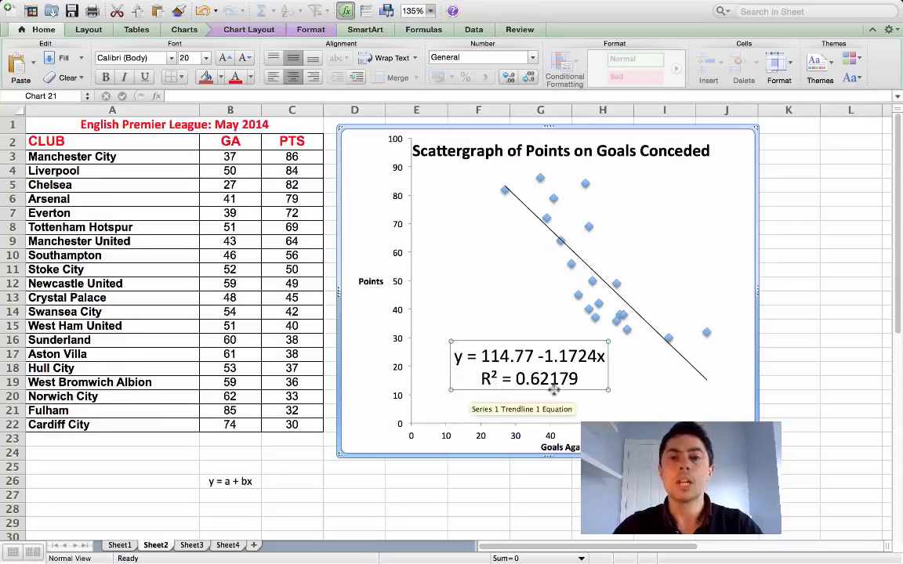
pyautogui.click(546, 356)
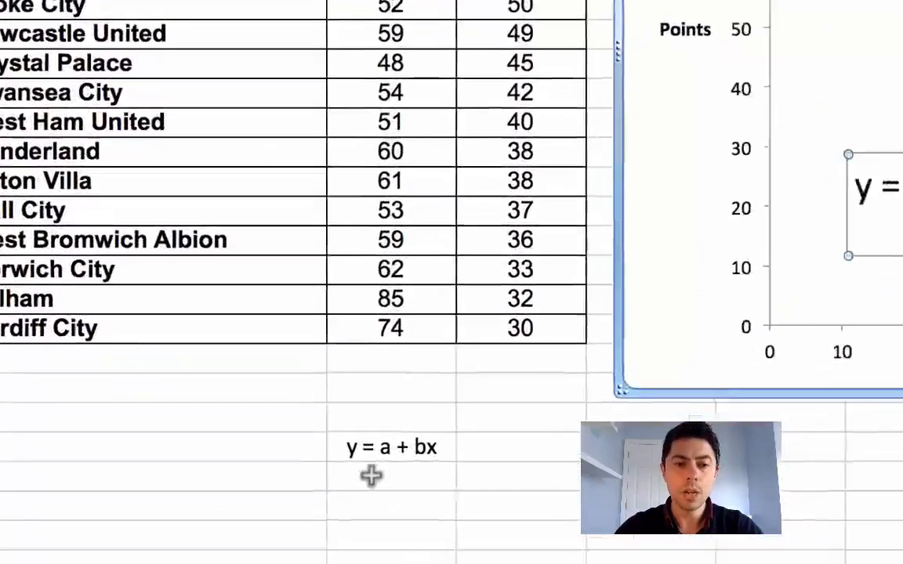
# Calculate the predicted points for 37 goals conceded in cell B27 with the formula =(114.77 - (1.1724*37)).
pyautogui.click(221, 496)
pyautogui.write('=')
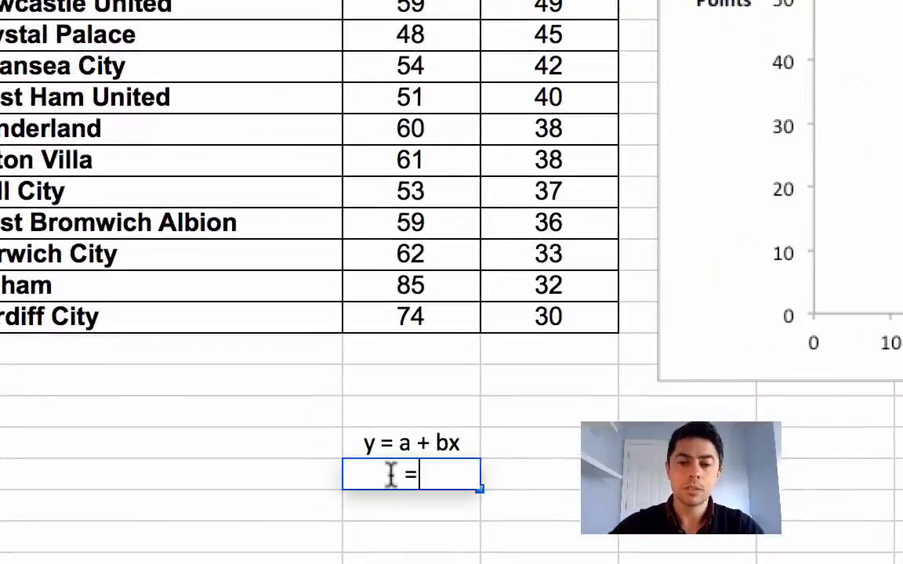
pyautogui.write('(114')
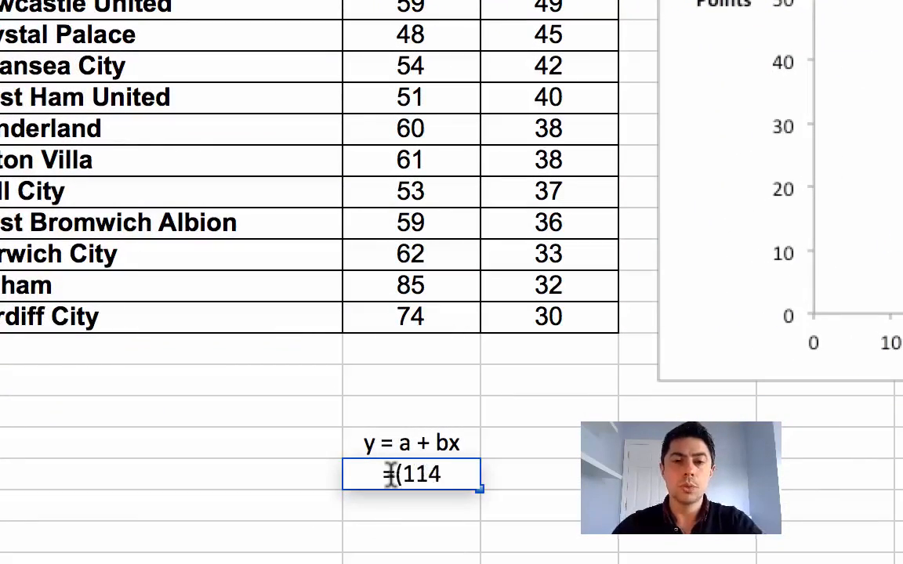
pyautogui.write('.77')
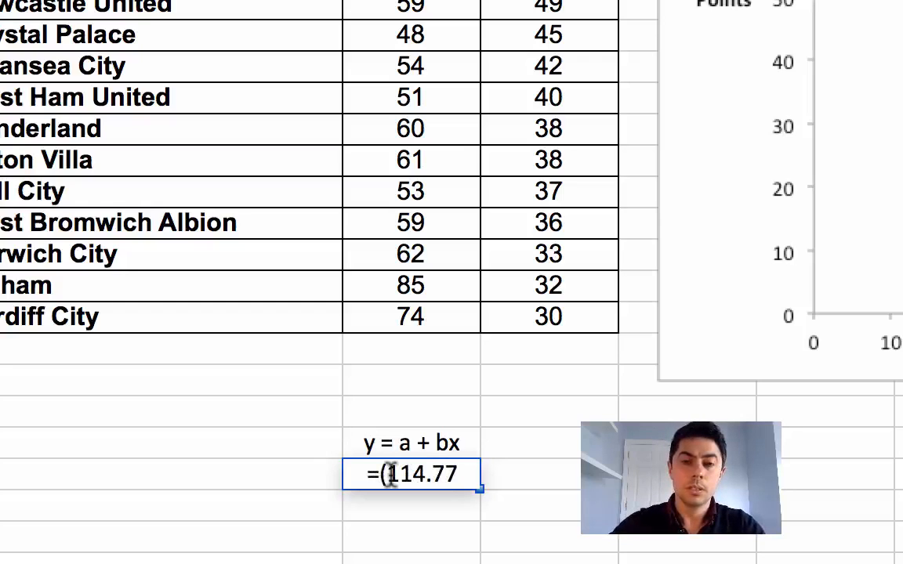
pyautogui.write(' - (')
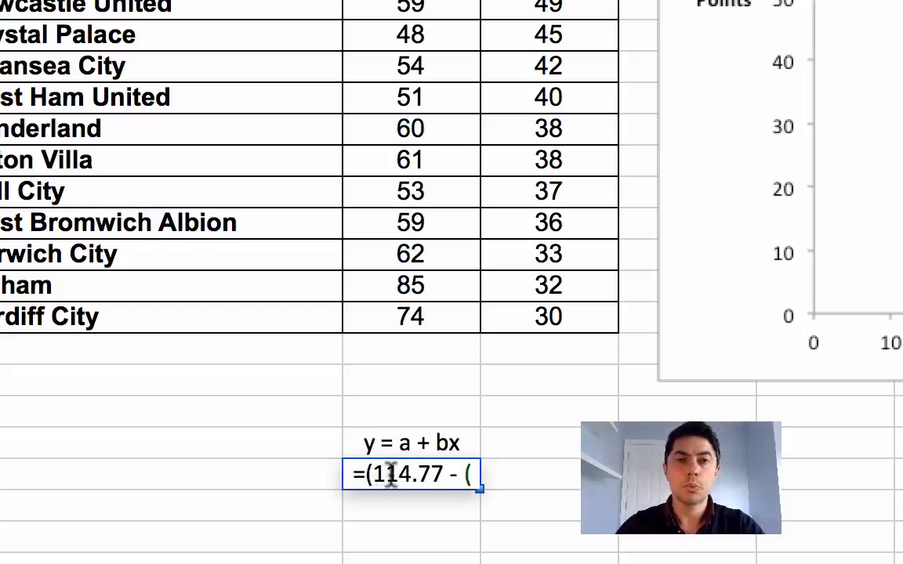
pyautogui.write('1')
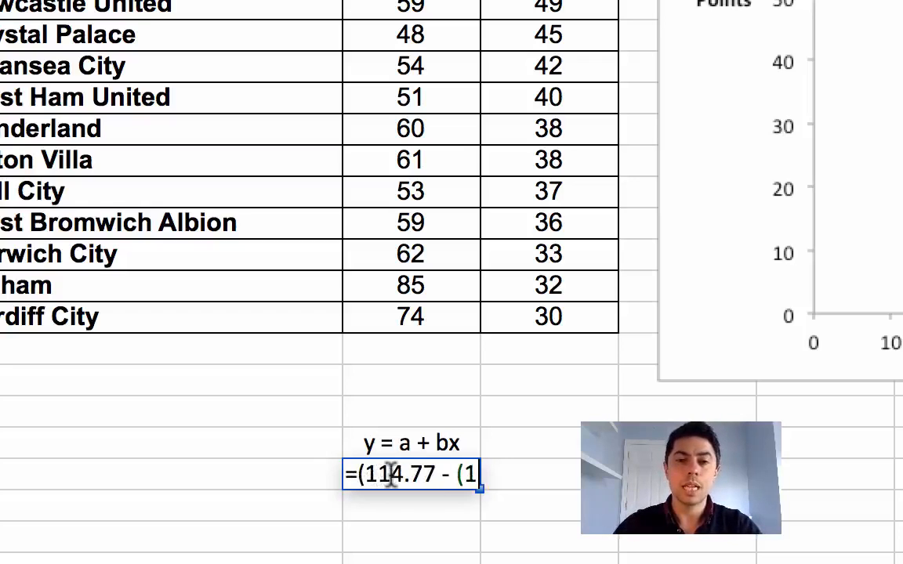
pyautogui.write('.17')
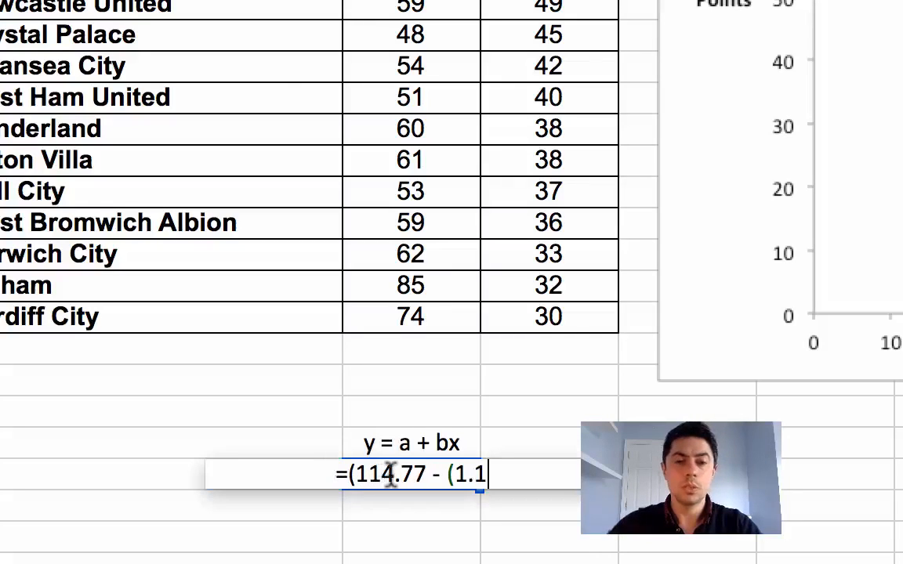
pyautogui.write('24')
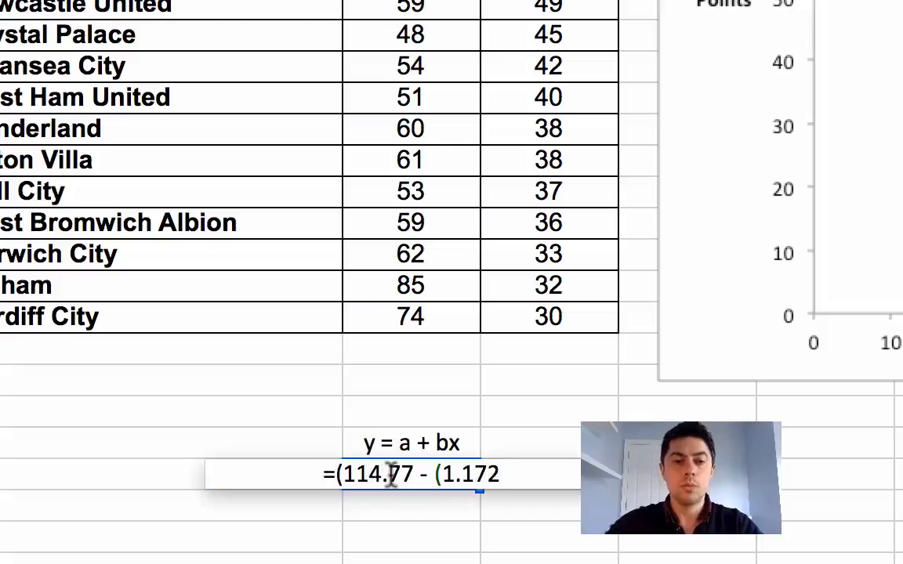
pyautogui.write('*')
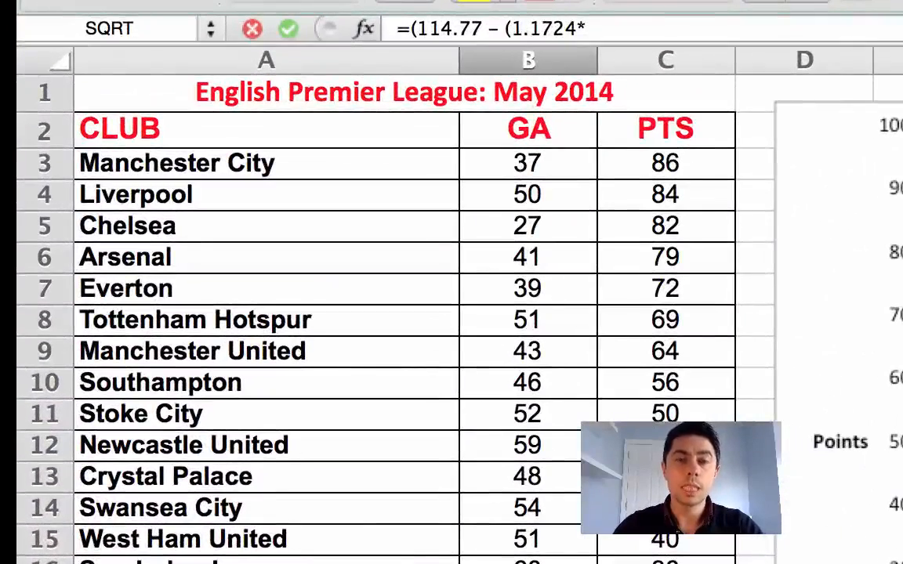
pyautogui.write('37))')
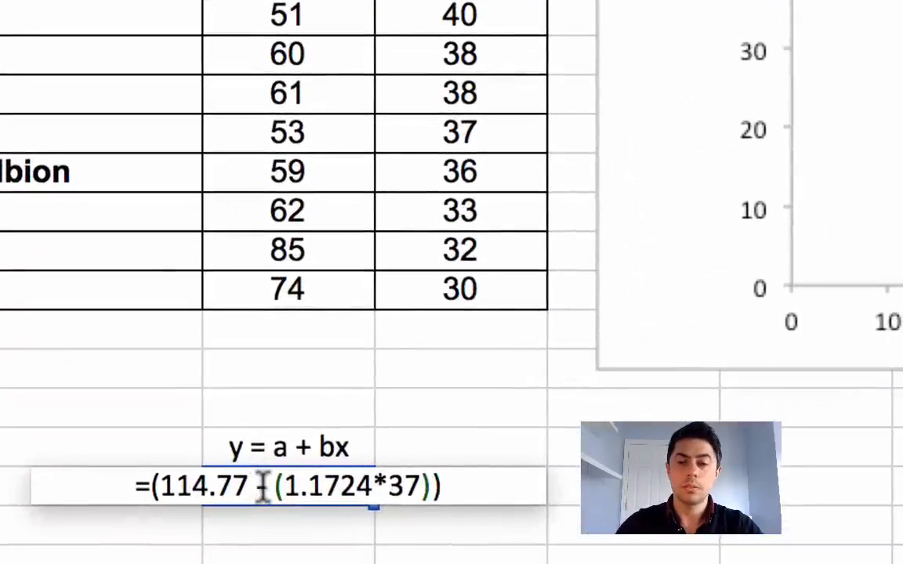
pyautogui.press('Return')
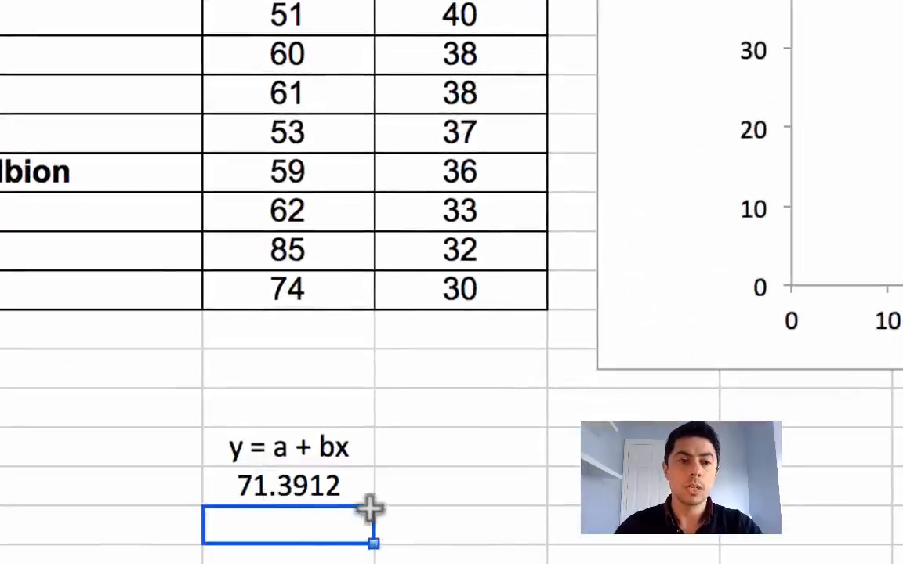
pyautogui.click(313, 486)
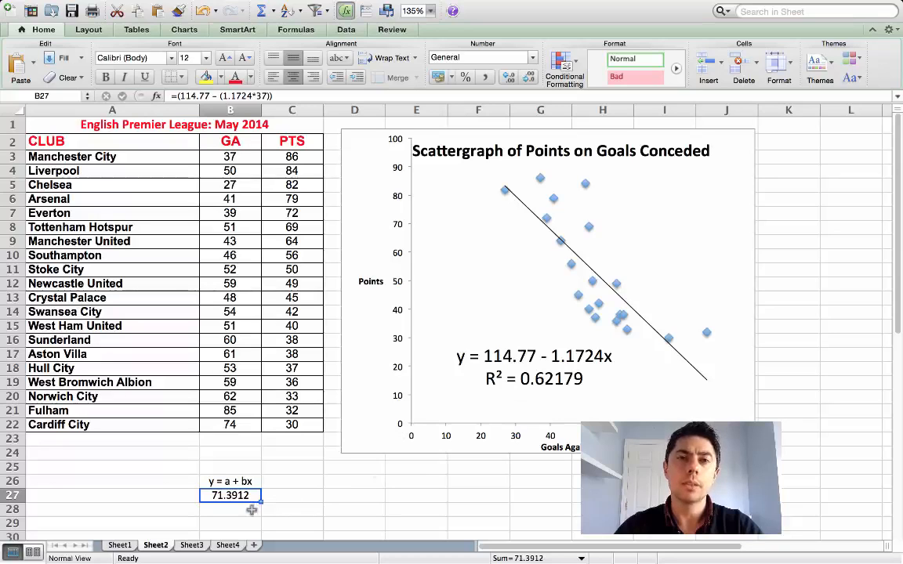
# Enter the label "r" in cell D26 and align it to the right.
pyautogui.click(348, 482)
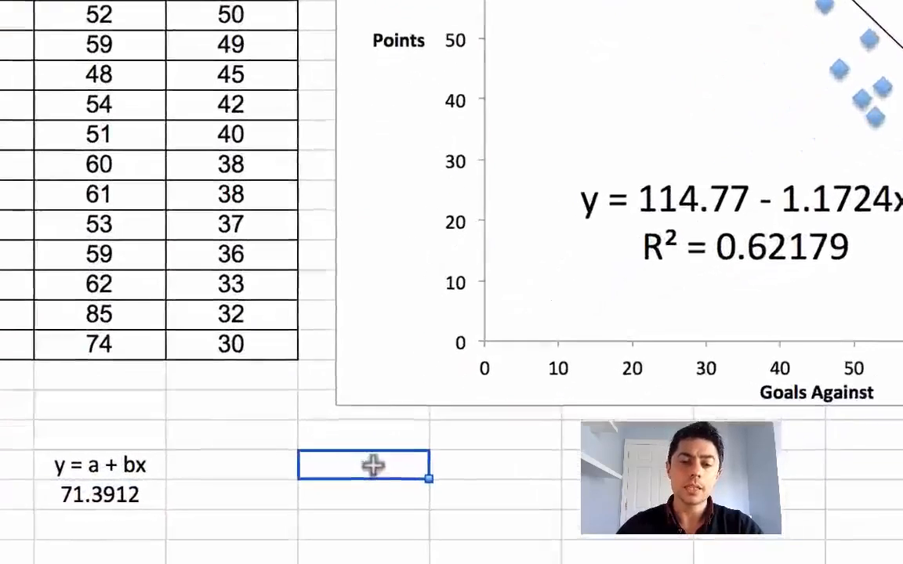
pyautogui.write('r')
pyautogui.click(474, 464)
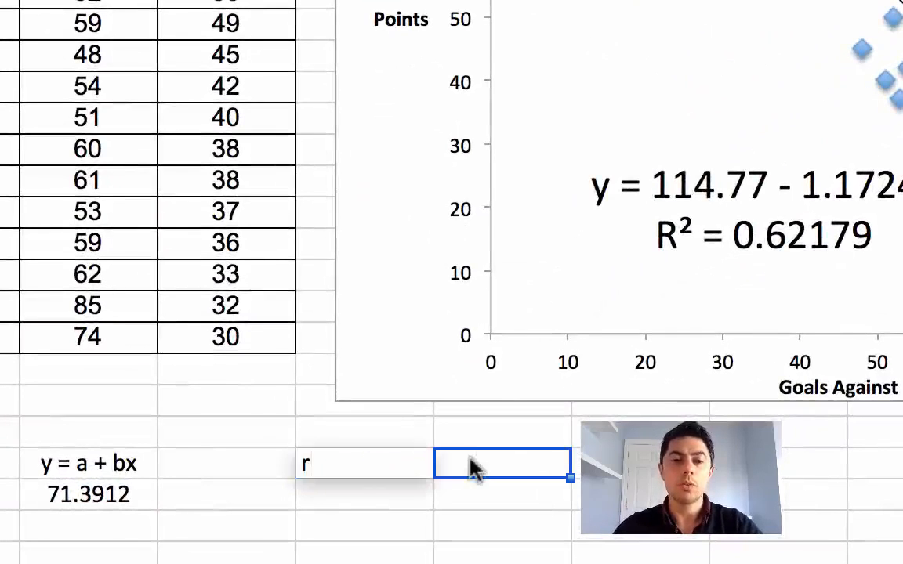
pyautogui.press('Left')
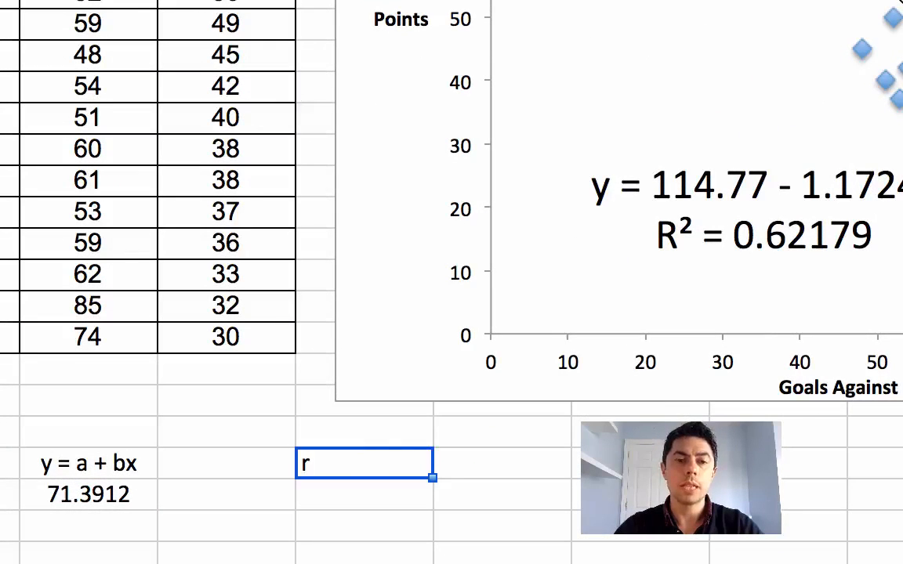
pyautogui.press('super+r')
# Calculate the correlation coefficient in cell E26, beside the "r" label, with the formula =Sqrt(0.62179).
pyautogui.click(492, 464)
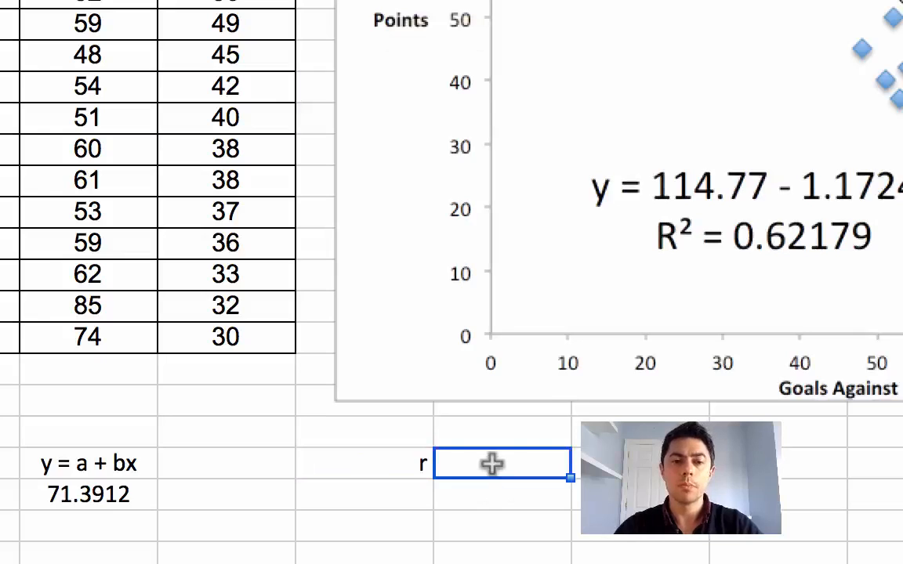
pyautogui.write('=S')
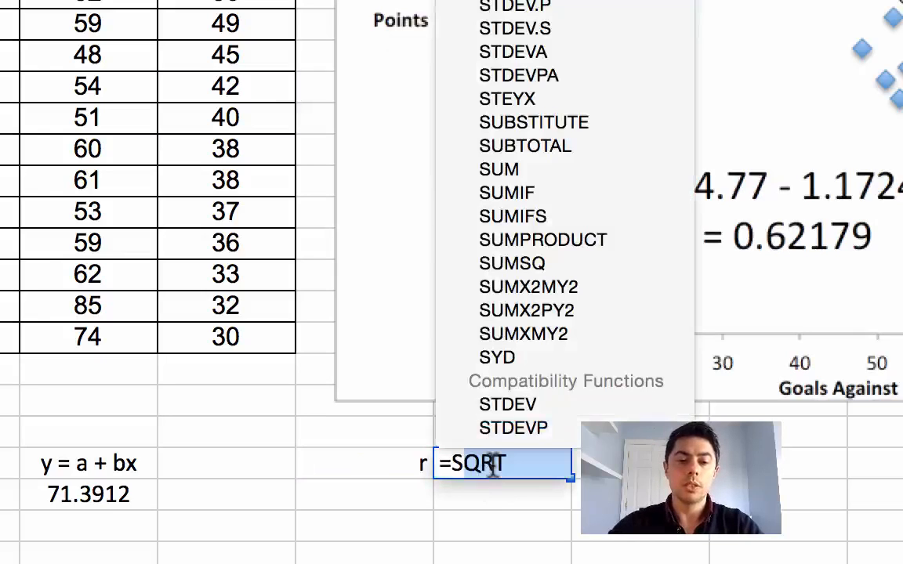
pyautogui.write('qrt')
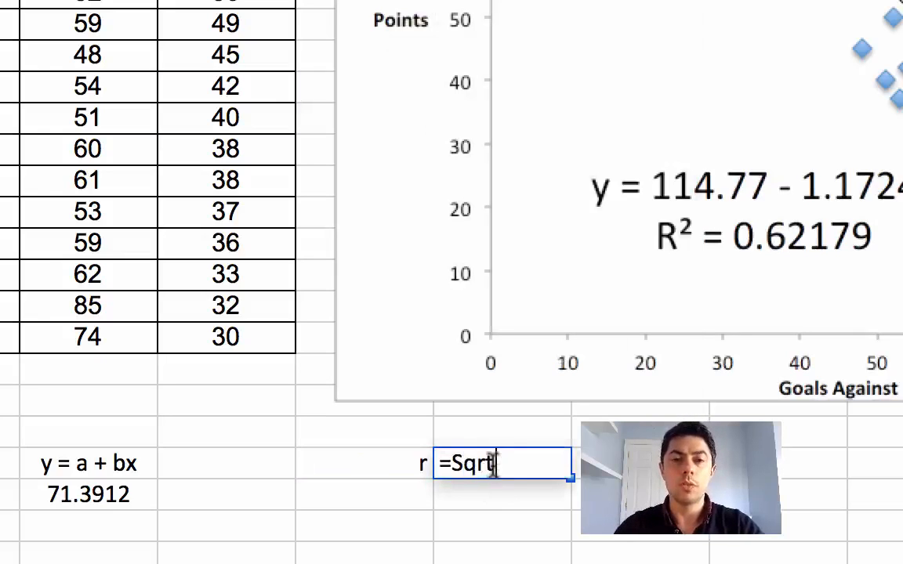
pyautogui.write('(')
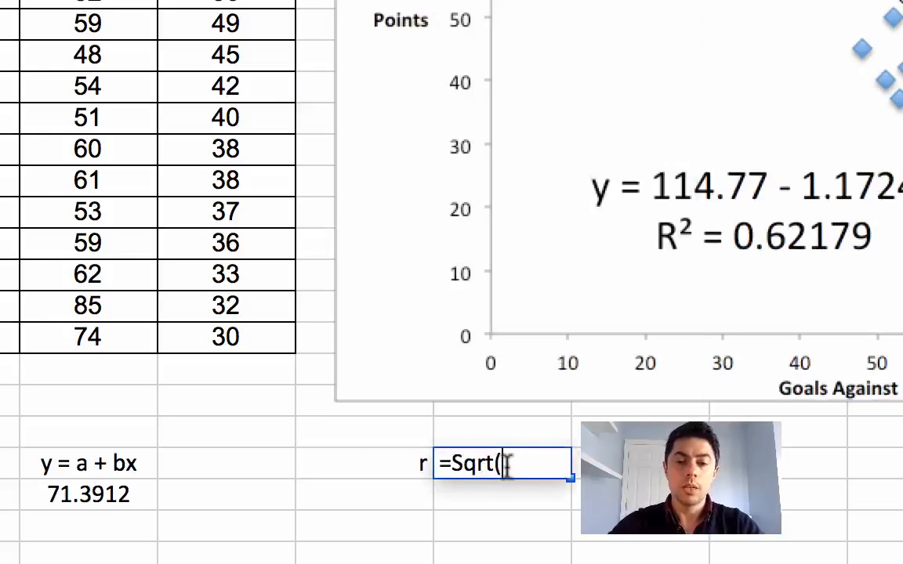
pyautogui.write('0.63')
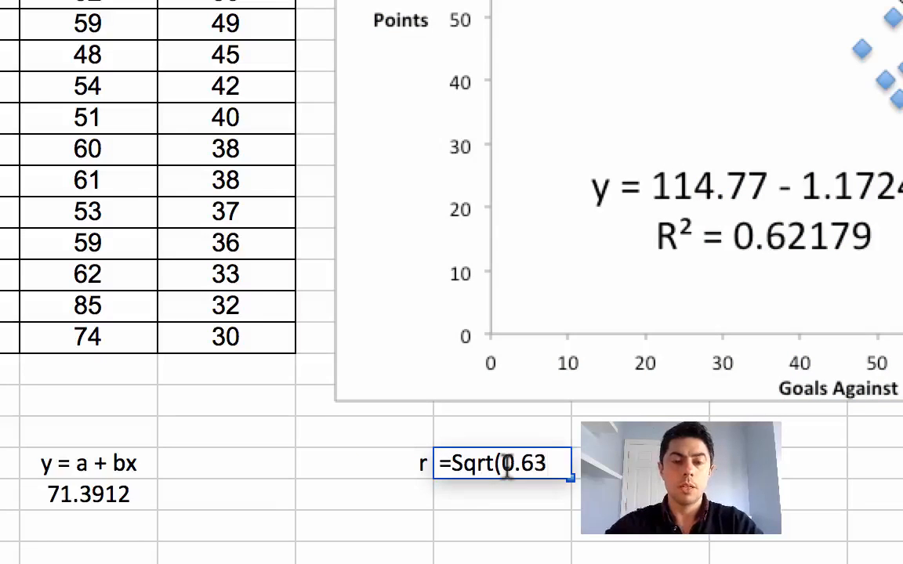
pyautogui.press('BackSpace')
pyautogui.write('2179')
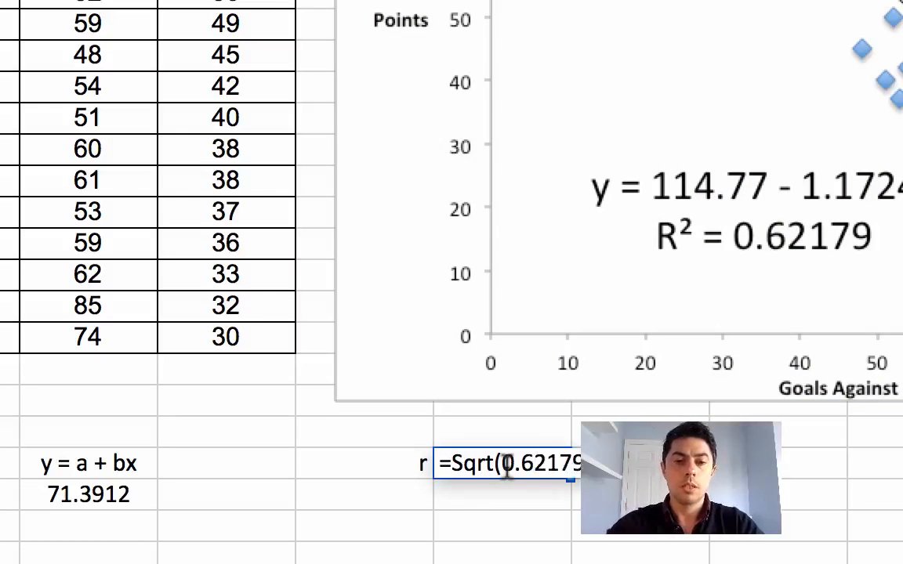
pyautogui.press('Return')
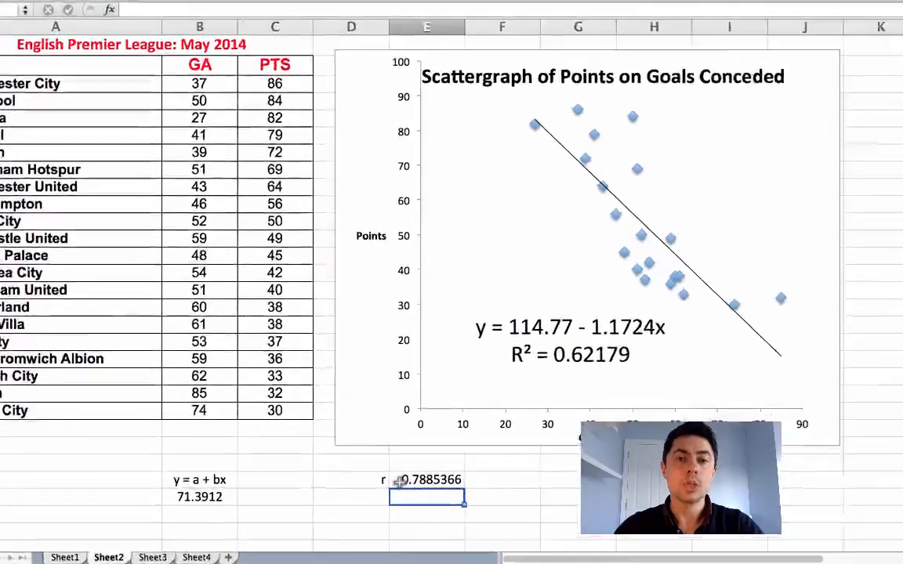
# Make the correlation coefficient in cell E26 negative by appending *-1 to its square-root formula.
pyautogui.click(396, 482)
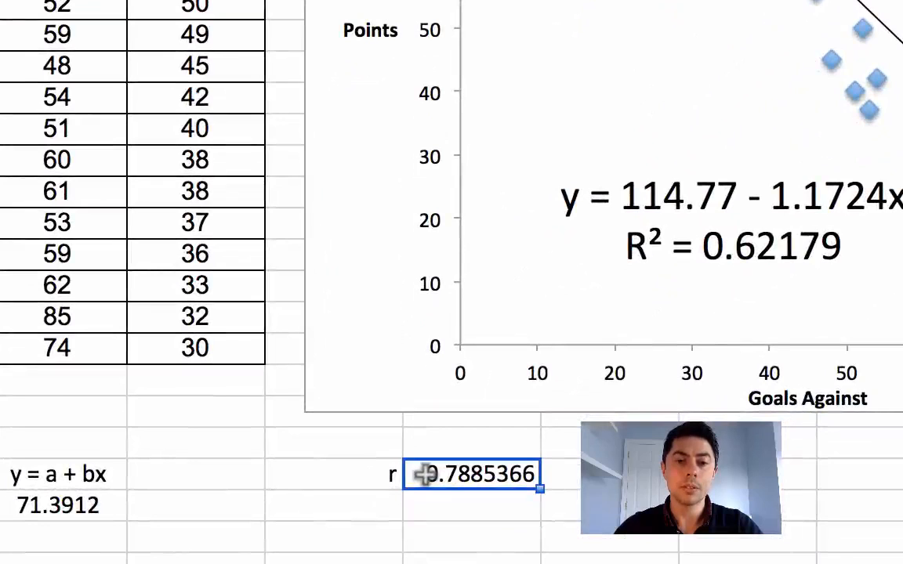
pyautogui.press('F2')
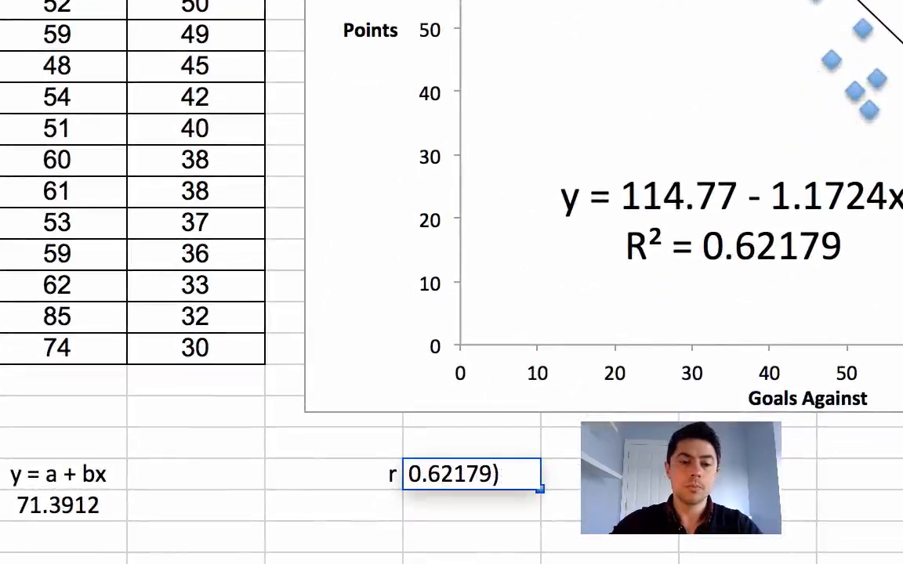
pyautogui.write('*-1')
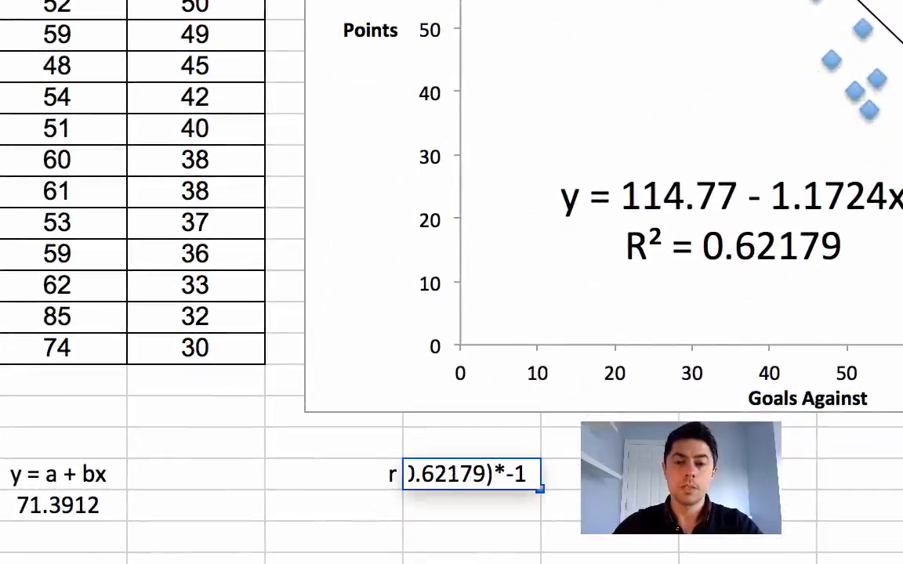
pyautogui.press('Return')
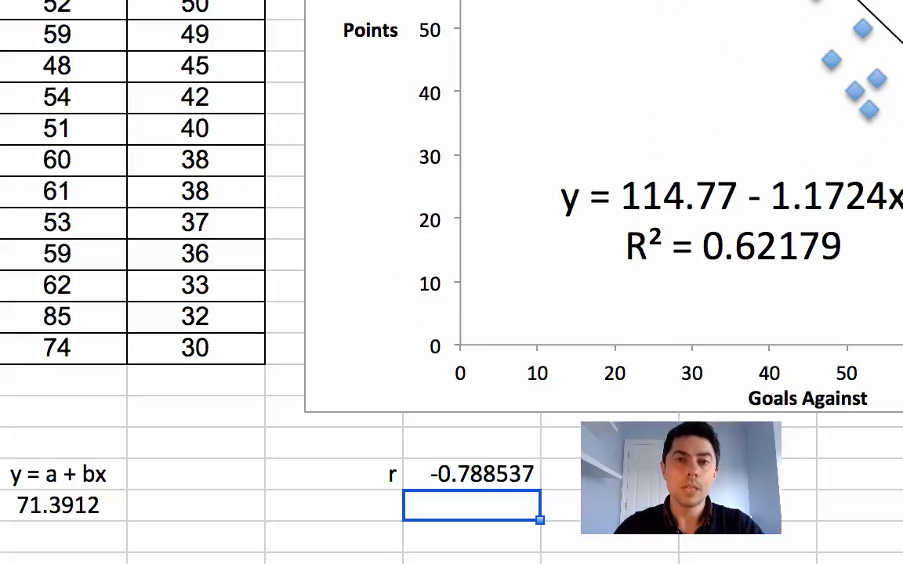